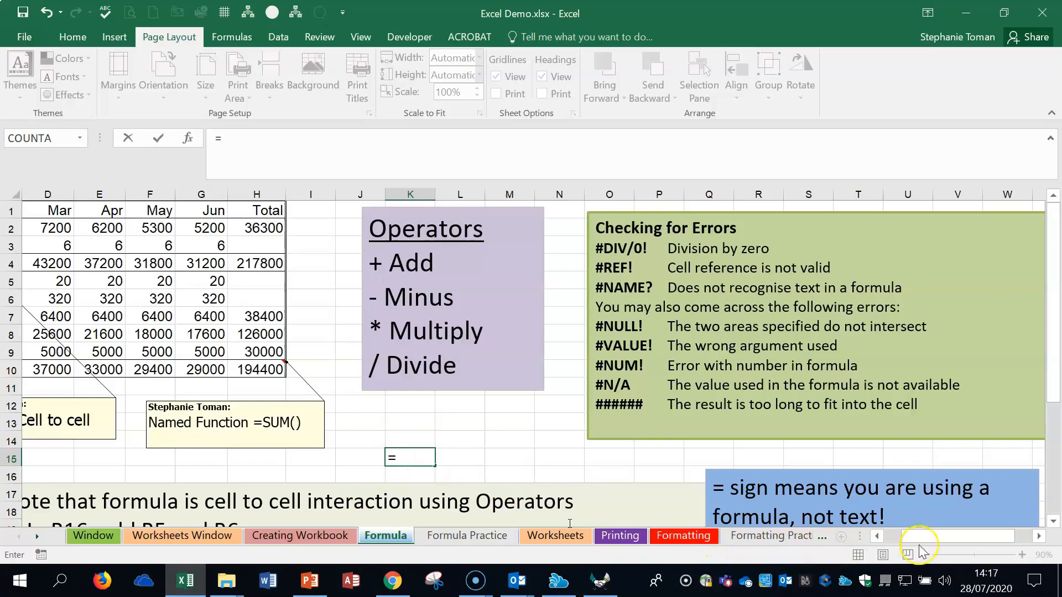
Cancel the unfinished entry in K15 and examine the January Turnover formula in B4
key("Escape")
left_click_drag(919, 543, 887, 537)
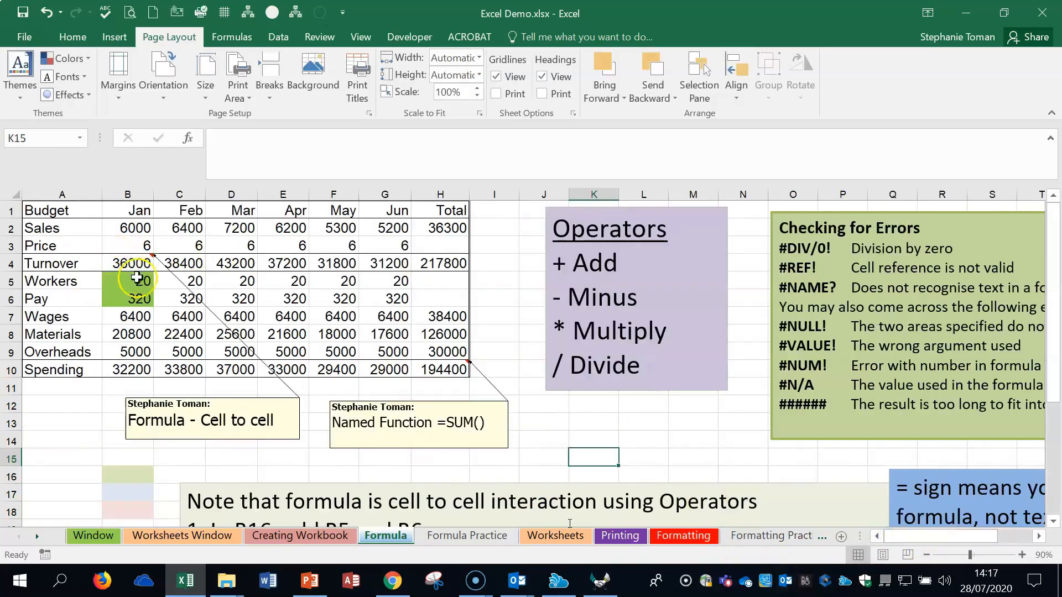
left_click(136, 241)
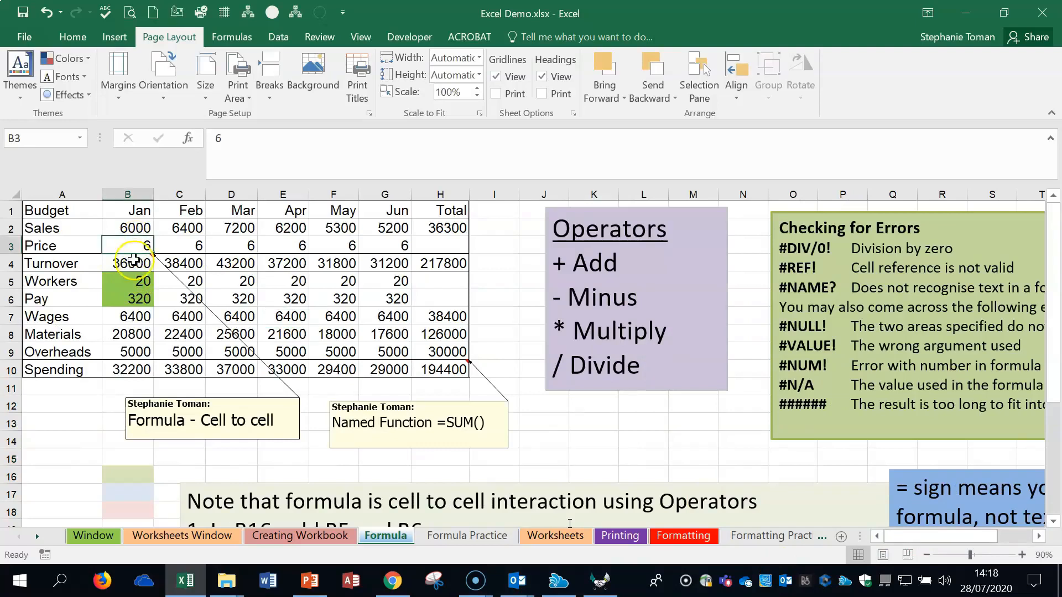
left_click(134, 259)
double_click(134, 260)
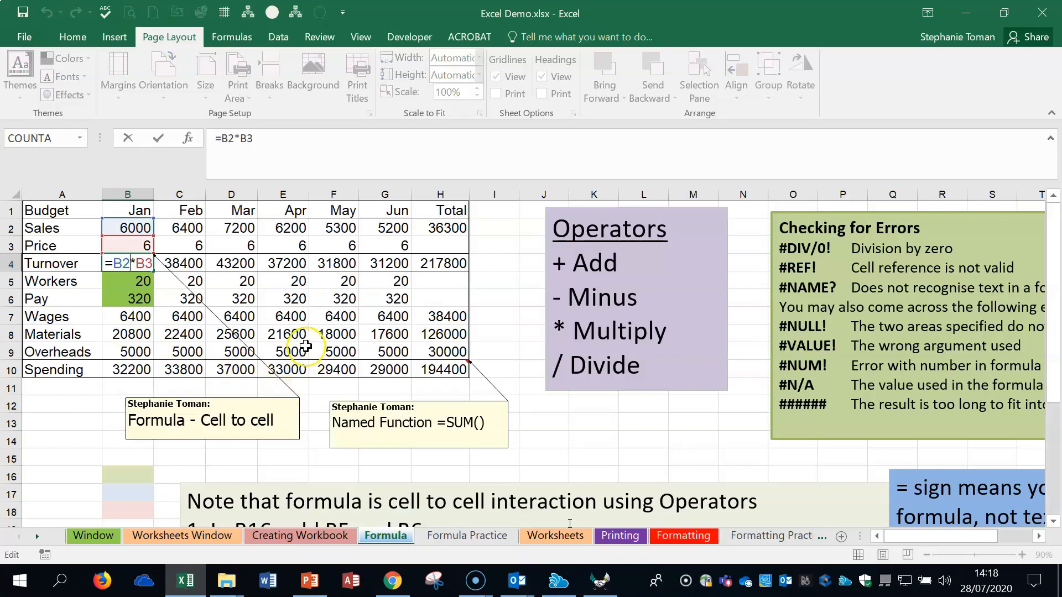
key("Return")
Fill the January Turnover formula from B4 across row 4 to the Total column
left_click(155, 268)
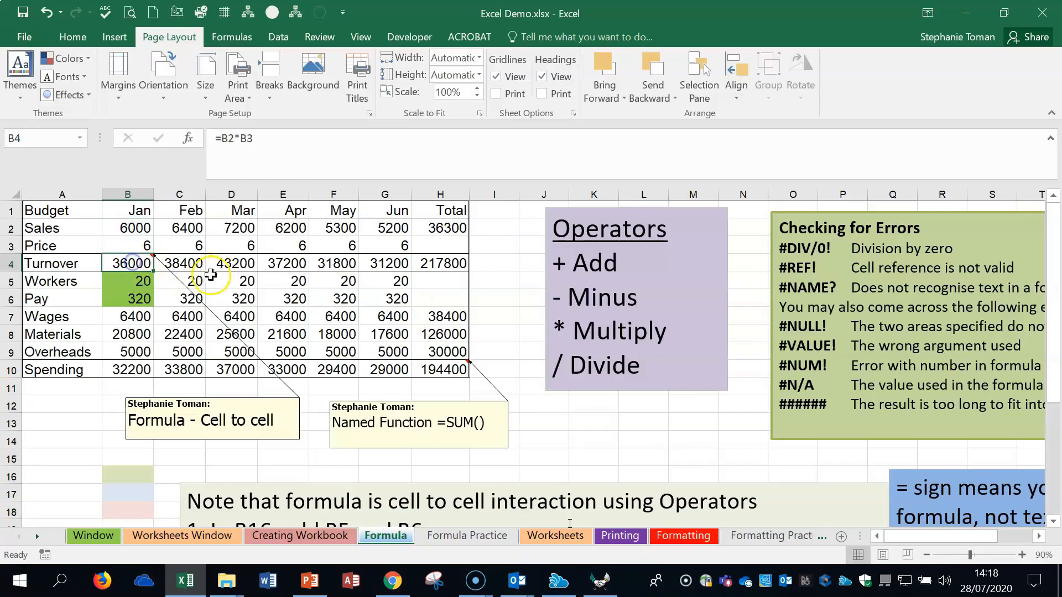
left_click_drag(157, 270, 458, 275)
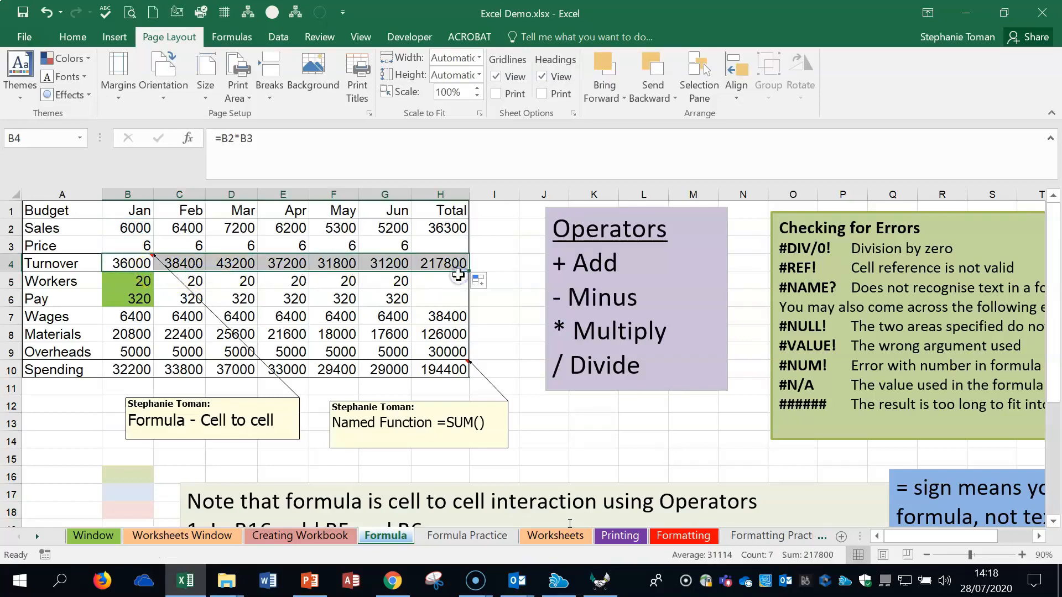
Clear cell B4 and rebuild the January Turnover formula as =B2*B3, using the Sales and Price cells
left_click(120, 263)
key("Delete")
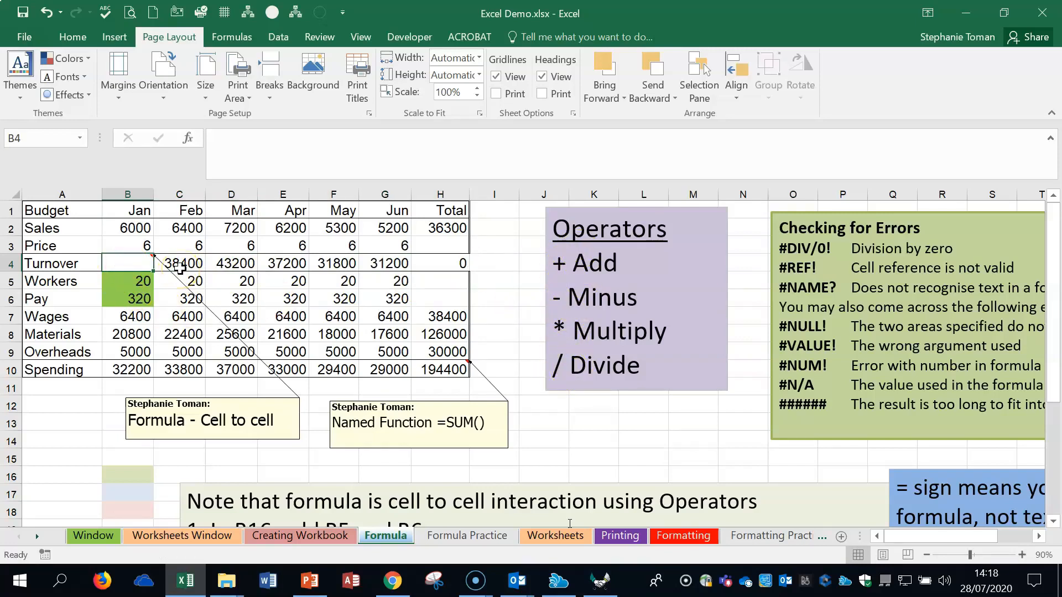
type("=")
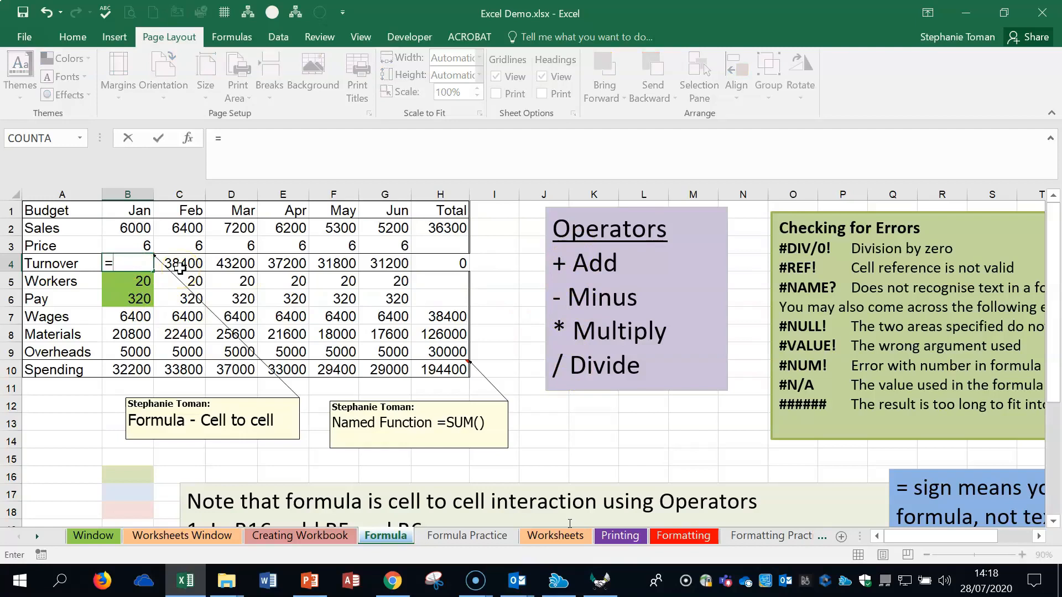
left_click(135, 231)
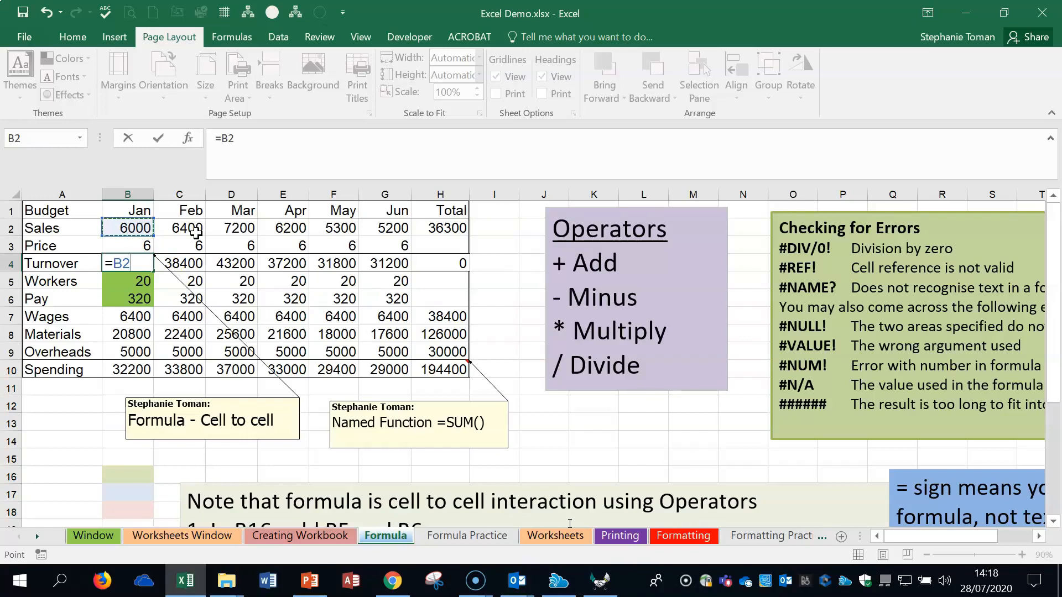
type("*")
left_click(123, 244)
key("Return")
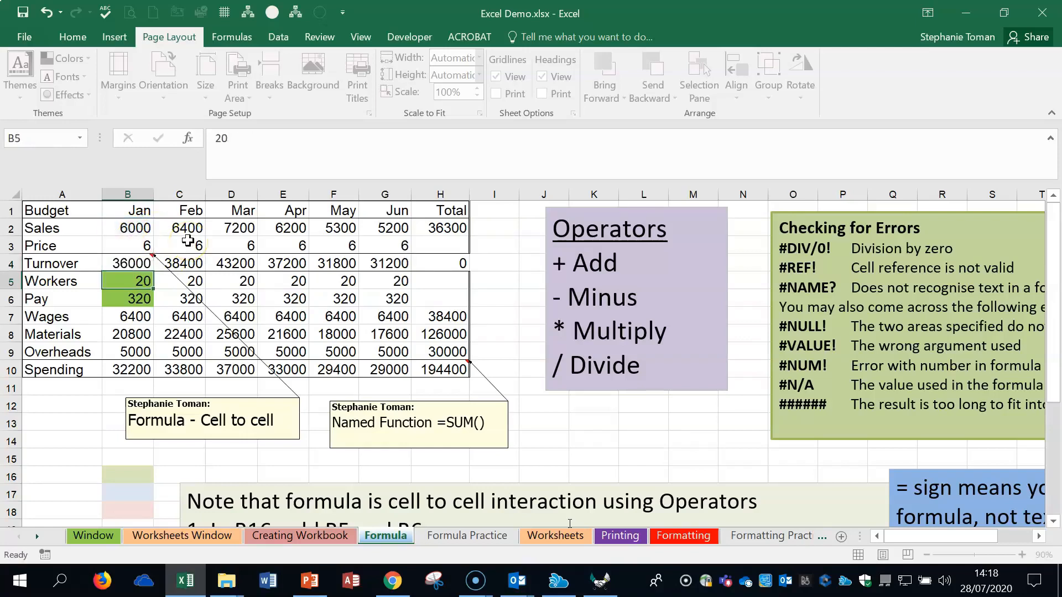
Copy the rebuilt Turnover formula from B4 across the row through H4
left_click(136, 264)
left_click_drag(193, 264, 398, 265)
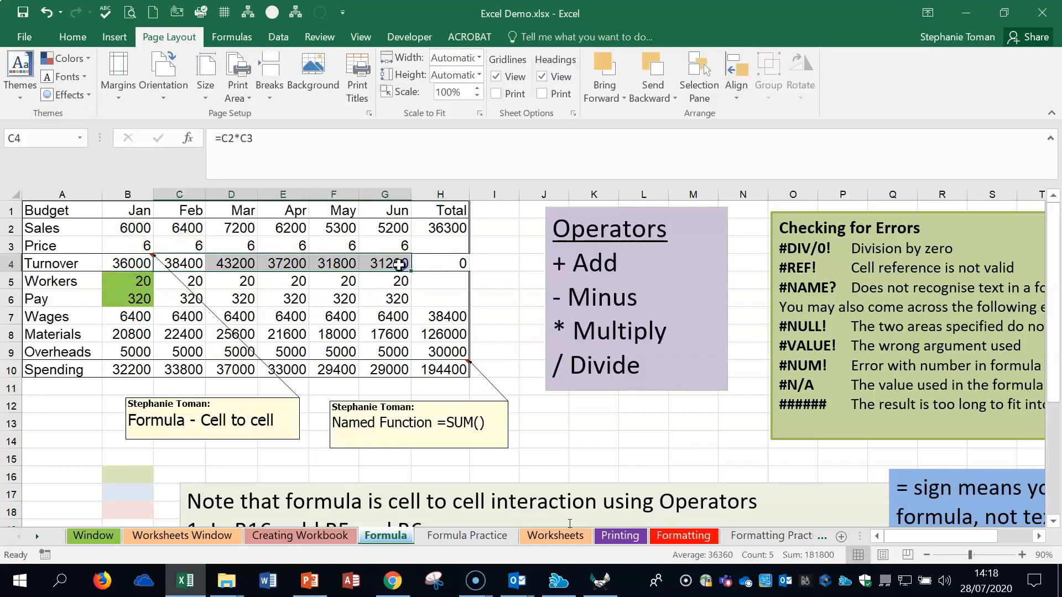
key("ctrl+z")
left_click_drag(154, 270, 478, 270)
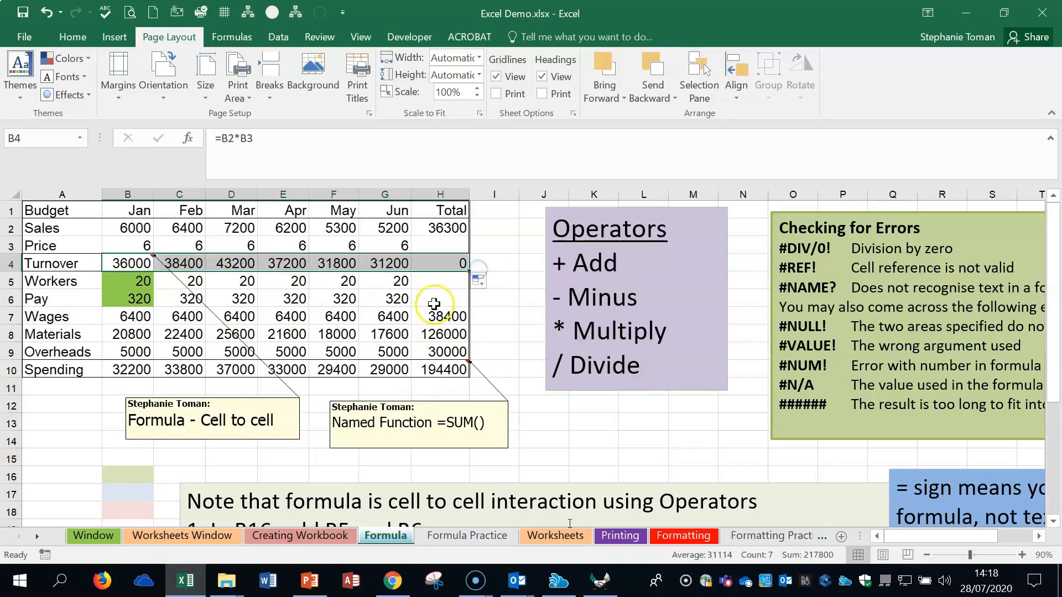
Enter 6 as the Price in the Total column, cell H3
left_click(462, 245)
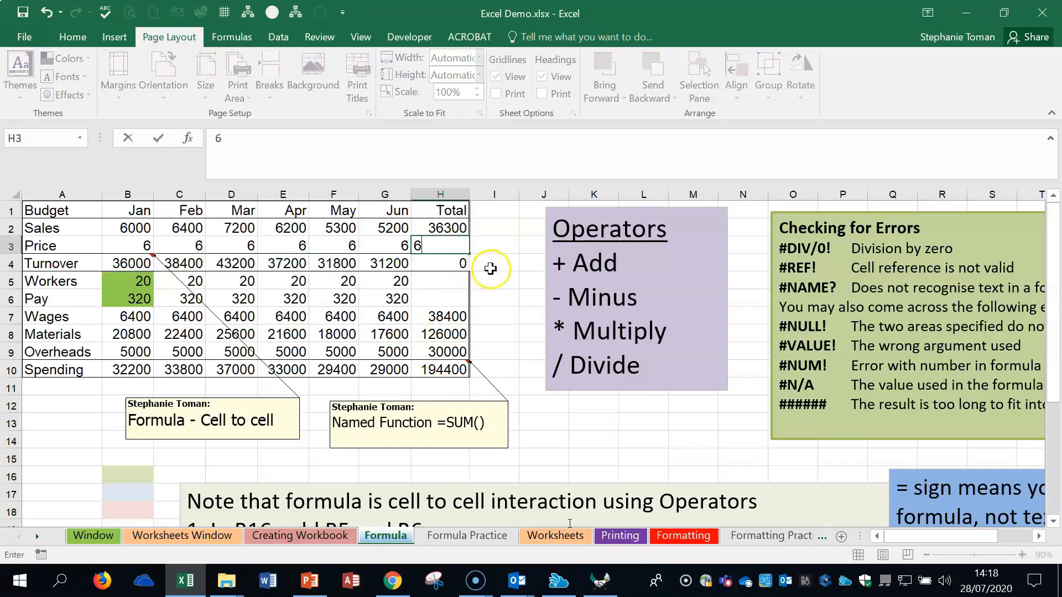
type("6")
key("Return")
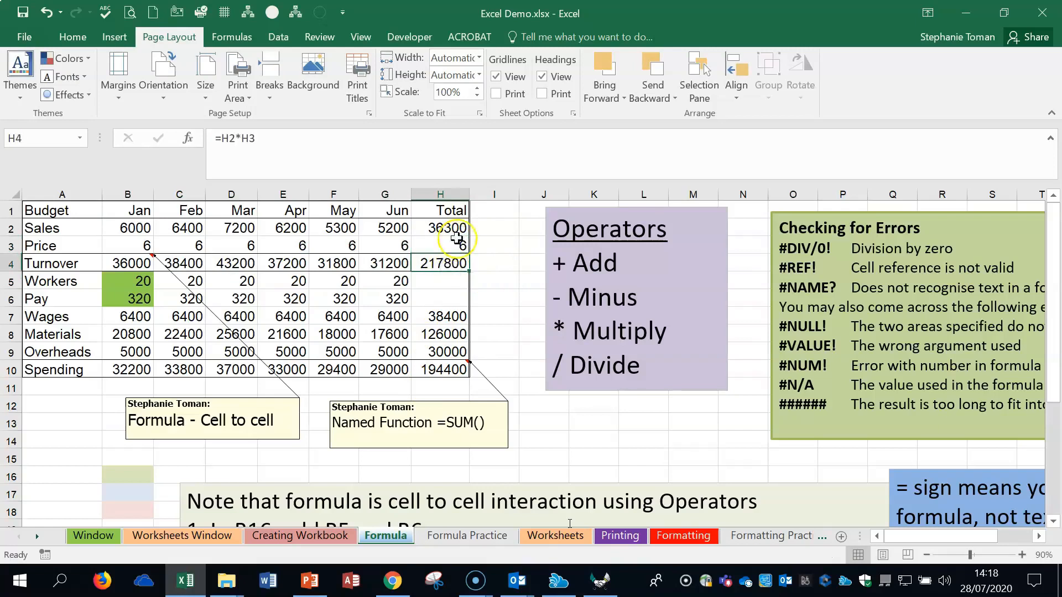
Clear the Price from H3 and inspect the cell references in the Total Turnover formula in H4
left_click(454, 244)
key("Delete")
double_click(444, 263)
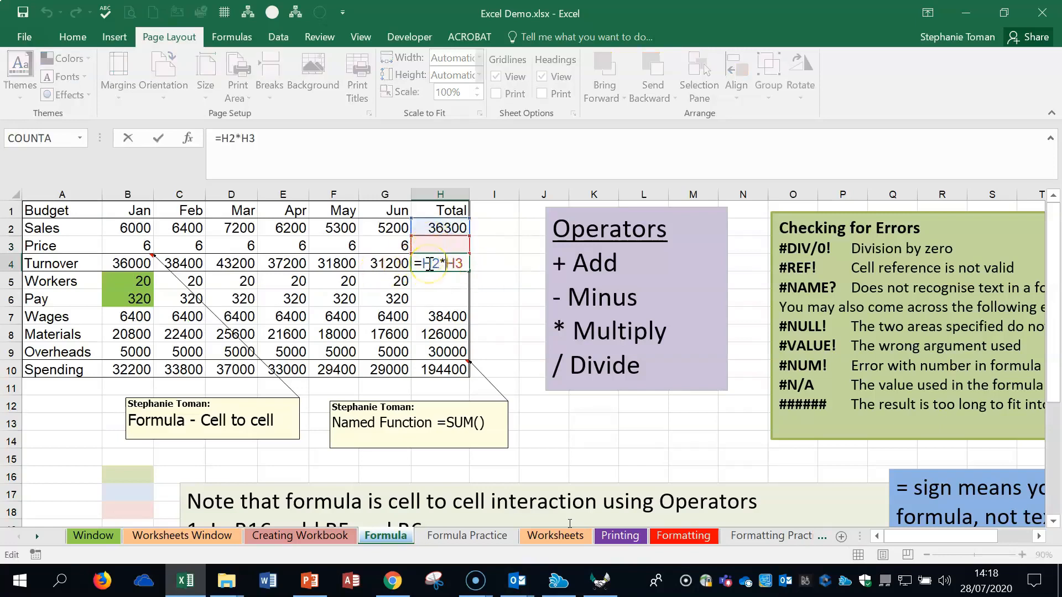
key("Escape")
Put the price 6 back into the empty Total cell H3
left_click(446, 243)
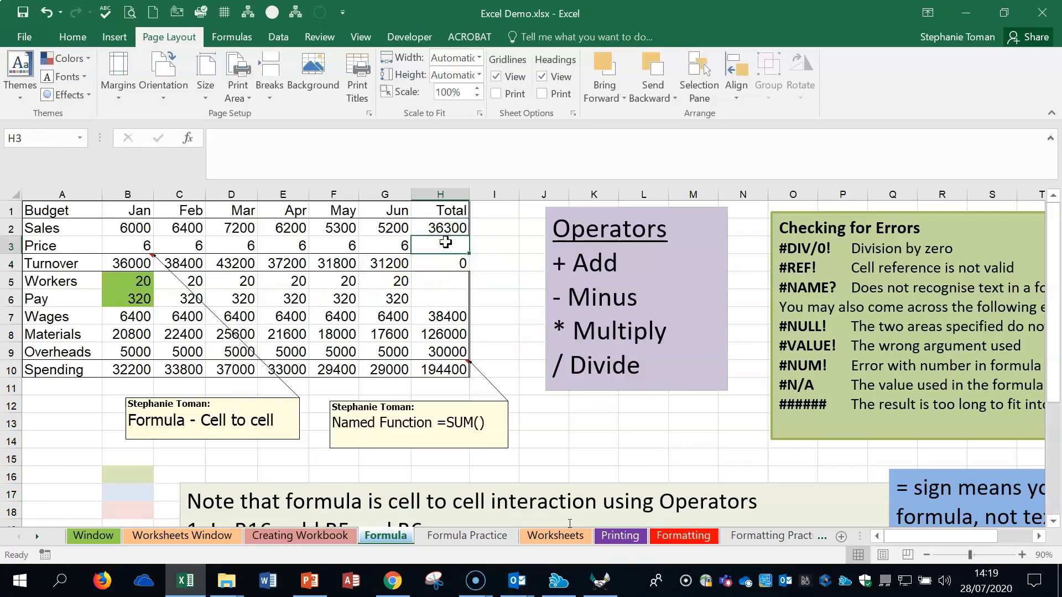
type("6")
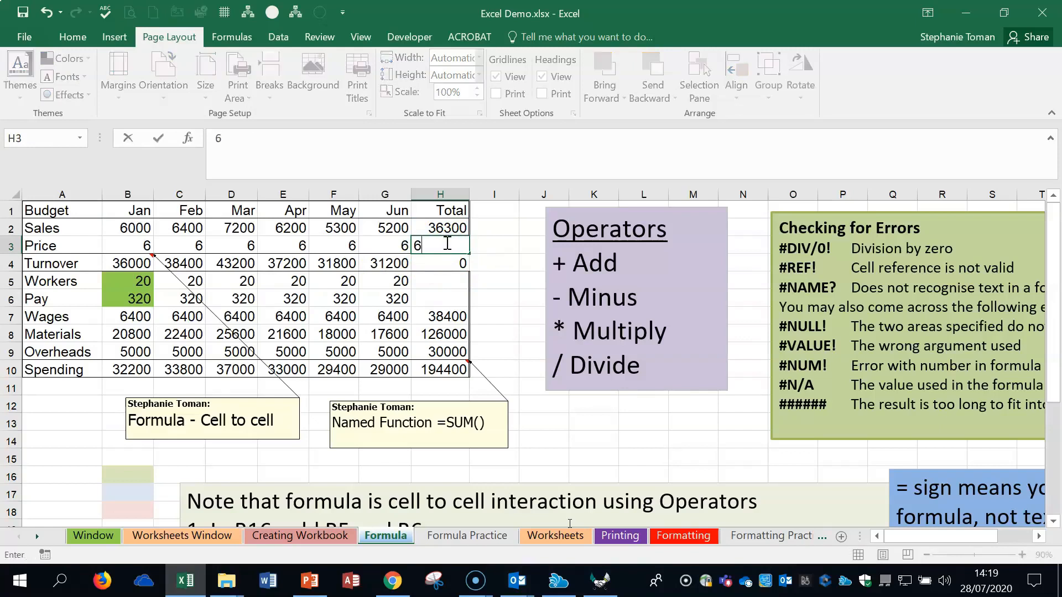
left_click(487, 245)
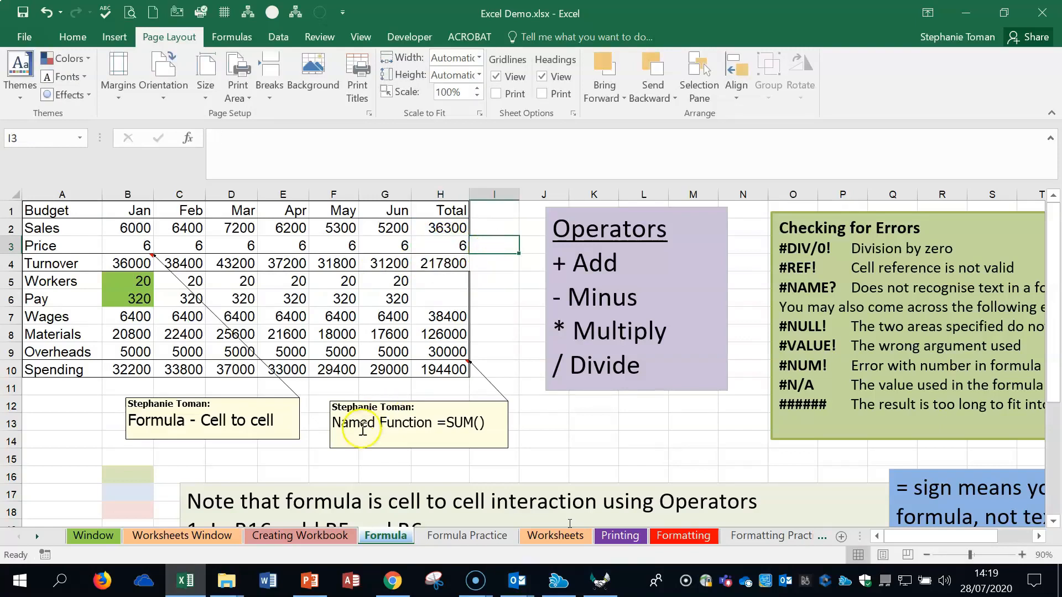
Review the cells referenced by the January Turnover formula in B4
left_click(116, 277)
left_click(131, 260)
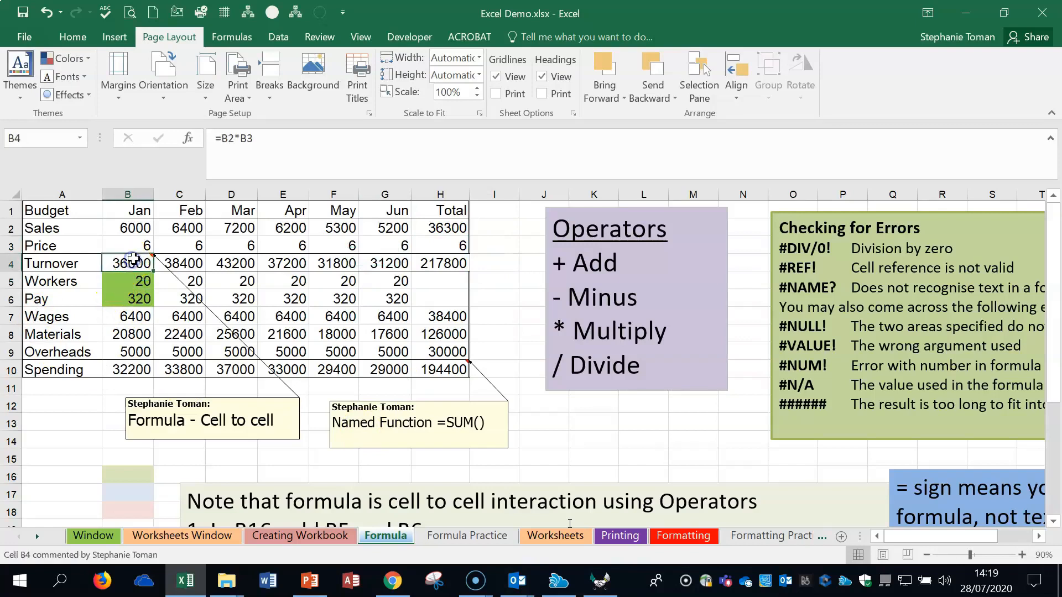
double_click(131, 261)
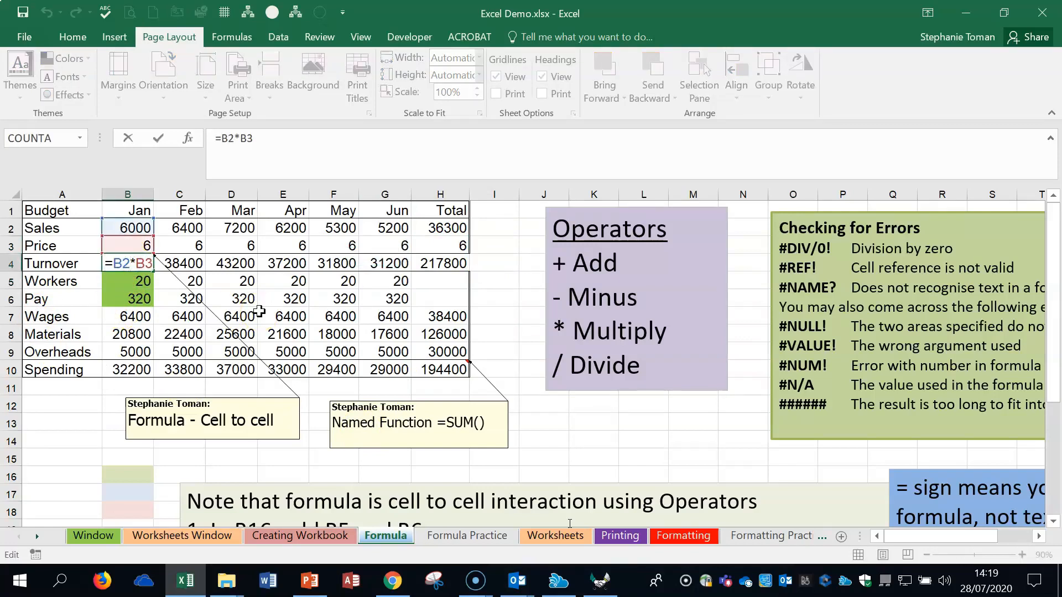
key("Return")
Enter a SUM function in A15 that totals the January values, =SUM(B2:B10)
left_click(591, 438)
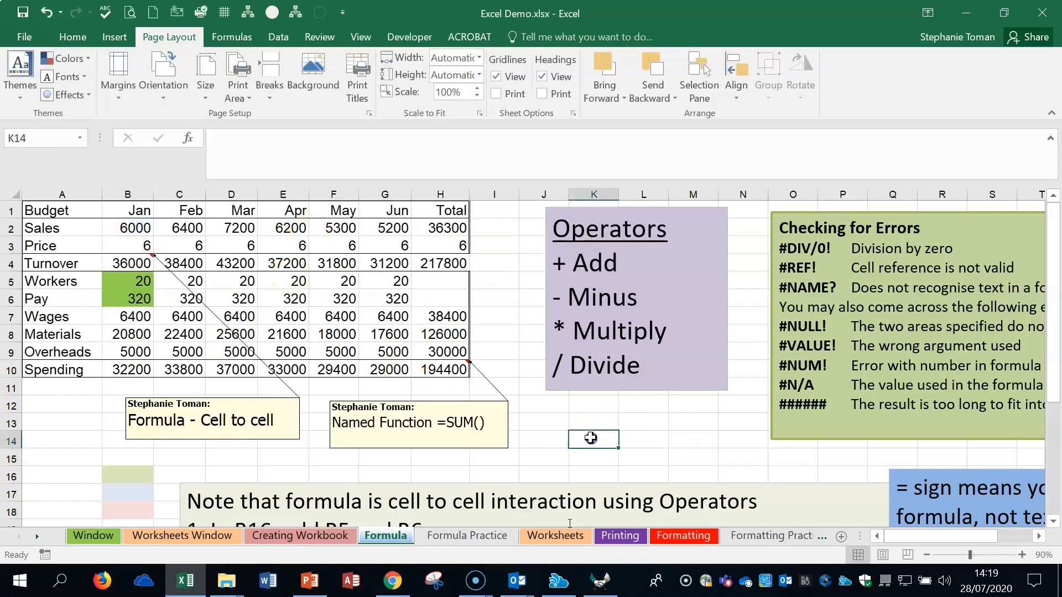
scroll(590, 438, "down", 2)
left_click(43, 352)
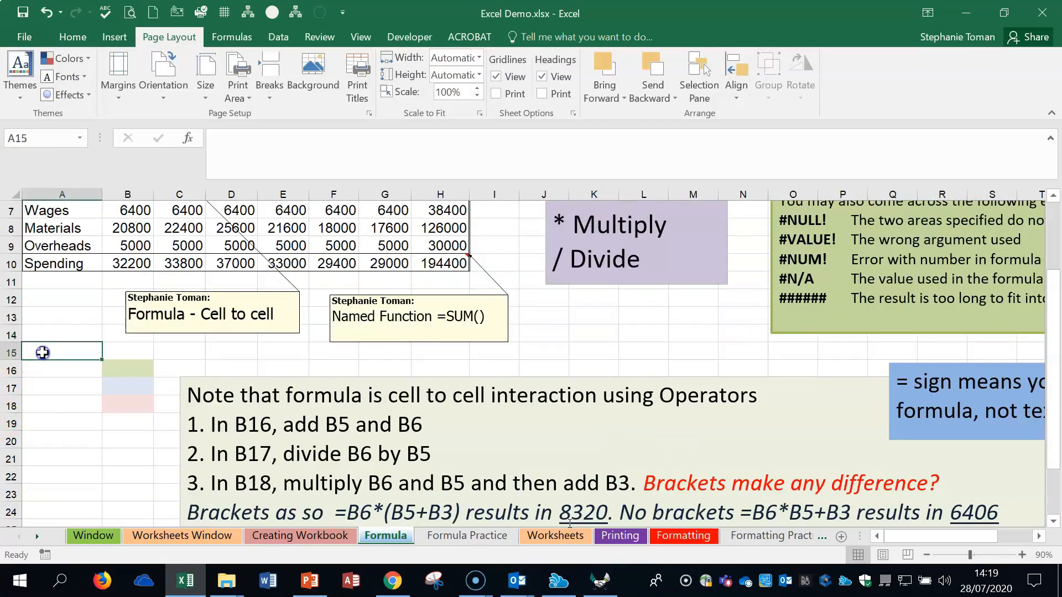
type("=sum")
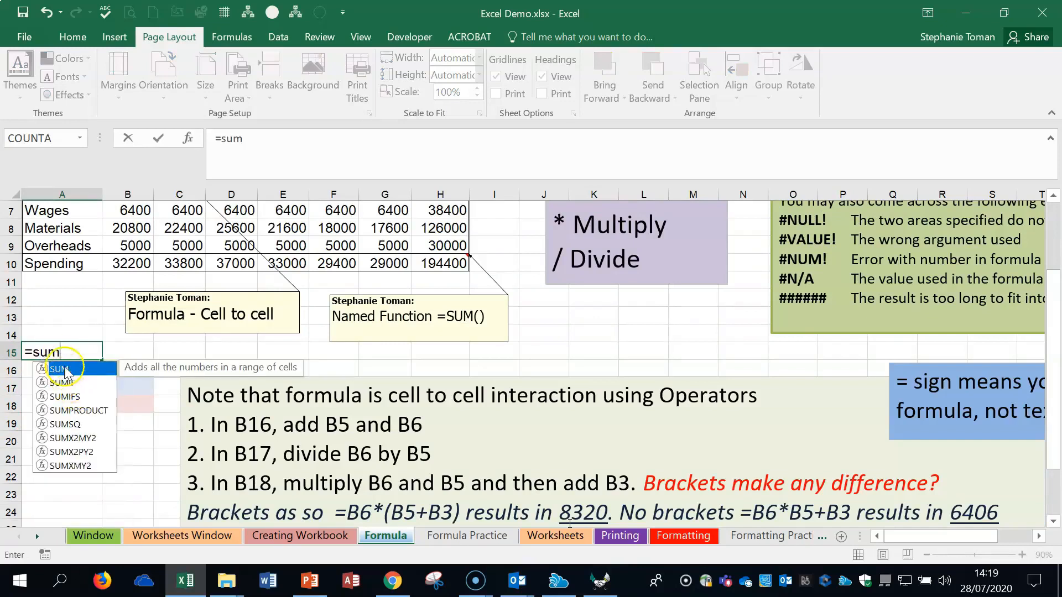
double_click(64, 368)
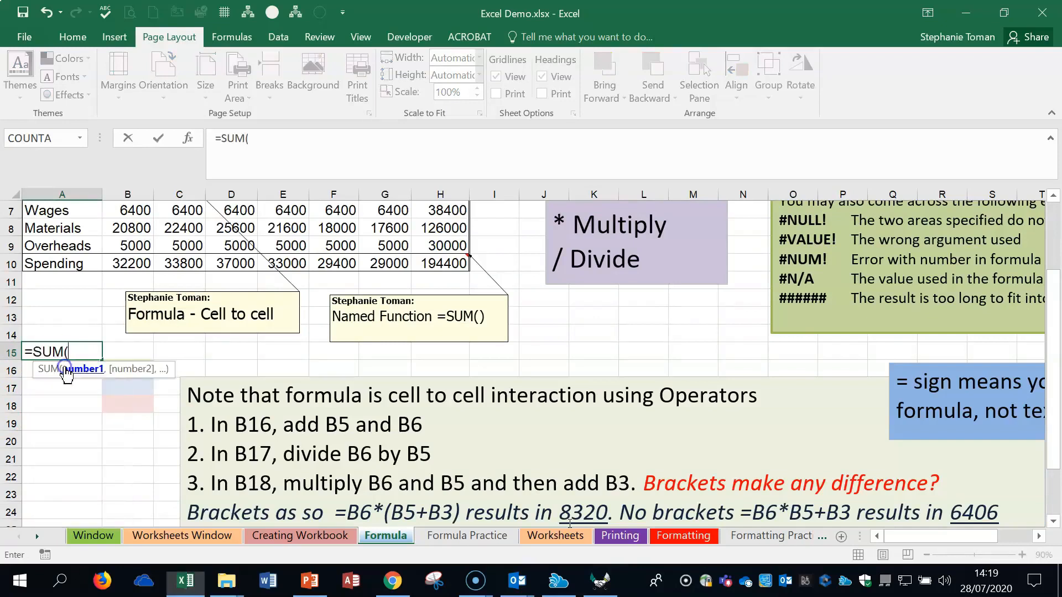
scroll(119, 227, "up", 2)
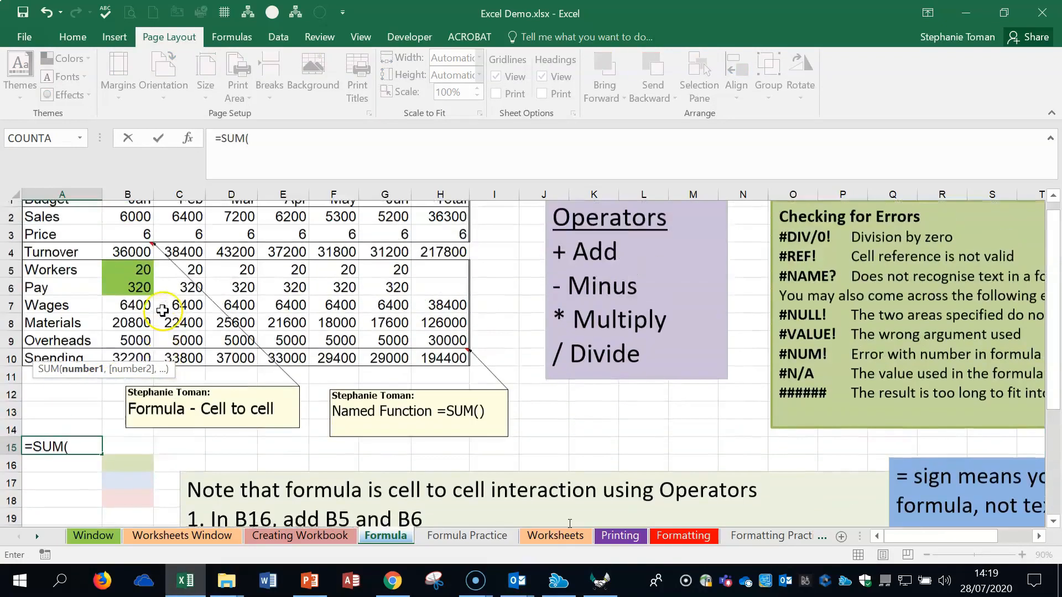
left_click_drag(123, 226, 124, 365)
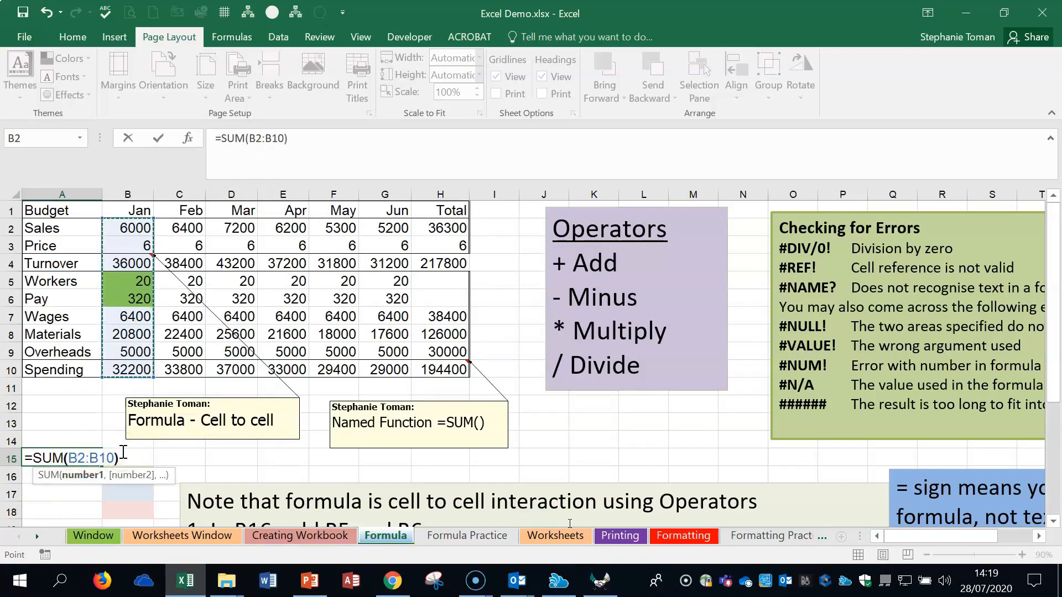
key("Return")
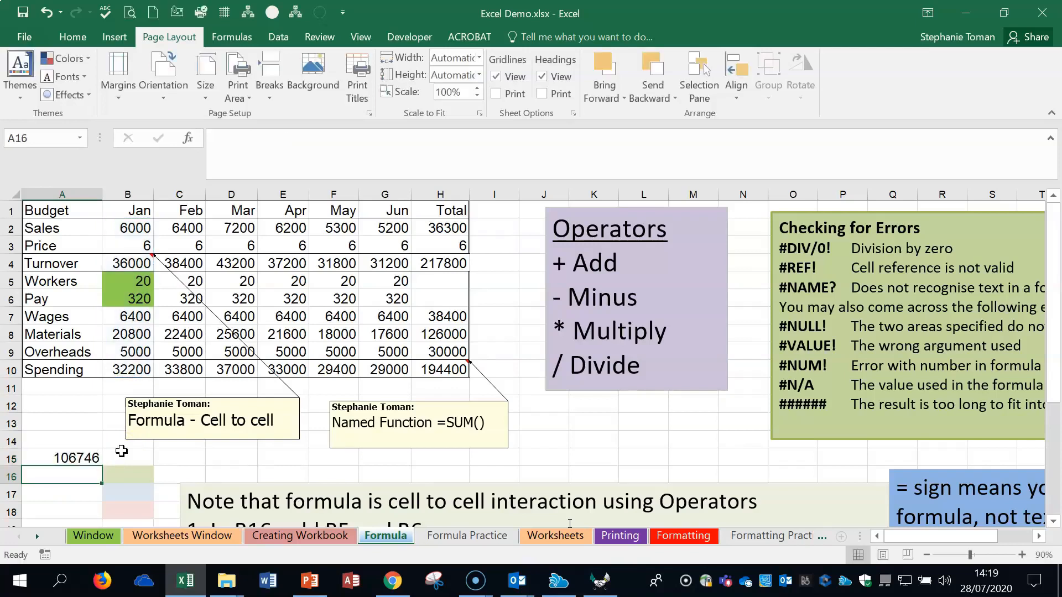
Try to replace the SUM function in A15 with the cell-to-cell addition =B2+B3+B4+B5+B6+B7)
left_click(76, 458)
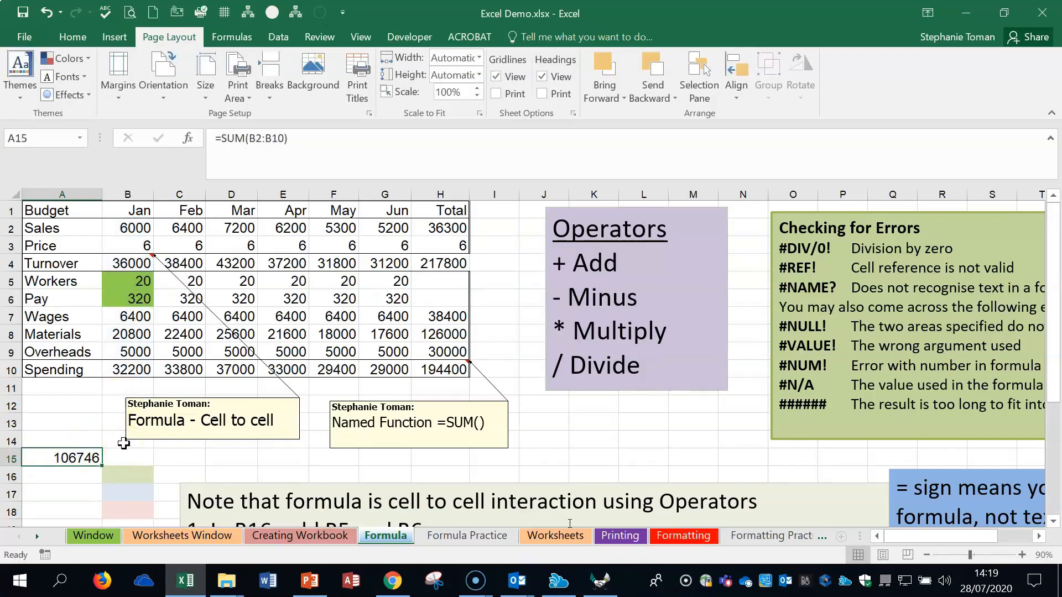
type("=")
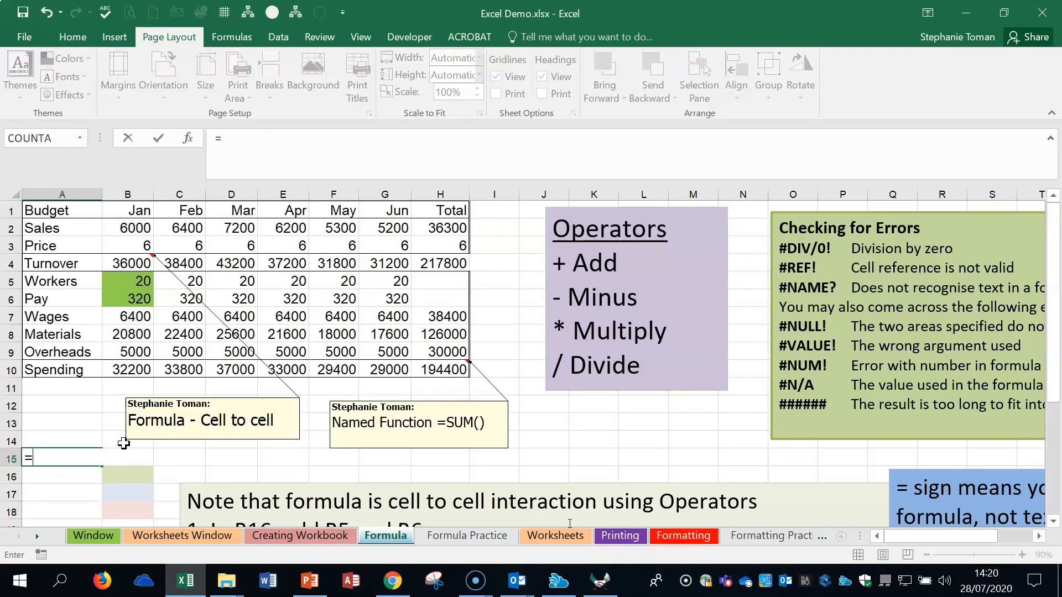
left_click(136, 230)
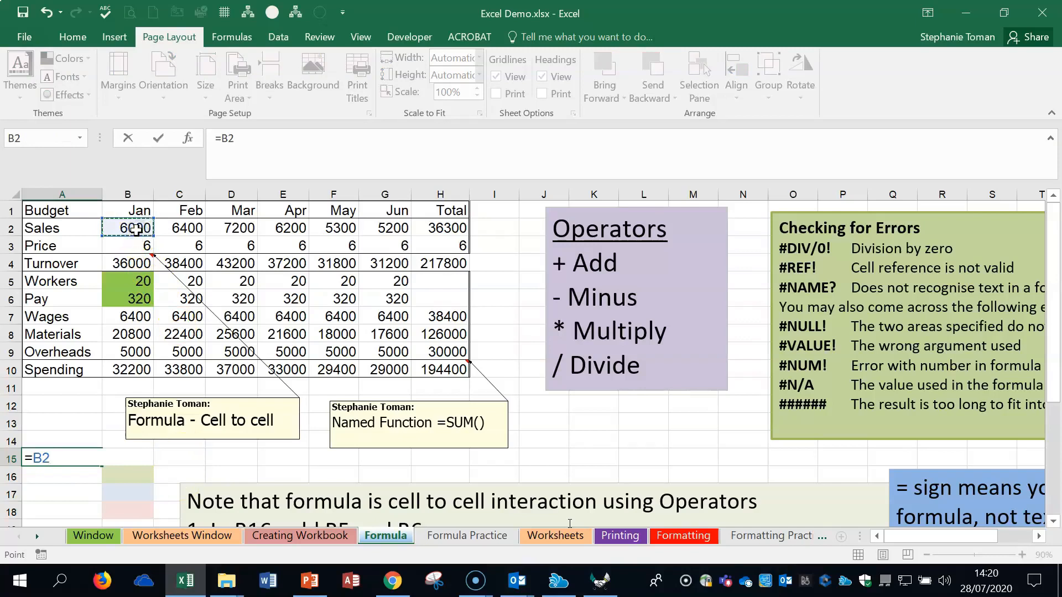
type("+")
left_click(131, 242)
type("+")
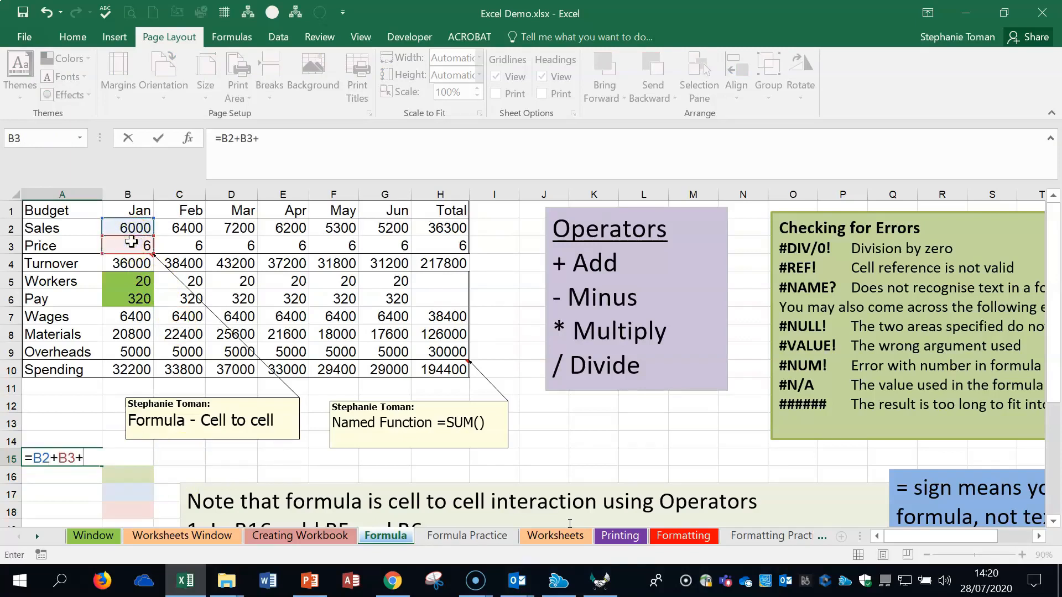
left_click(126, 262)
type("+")
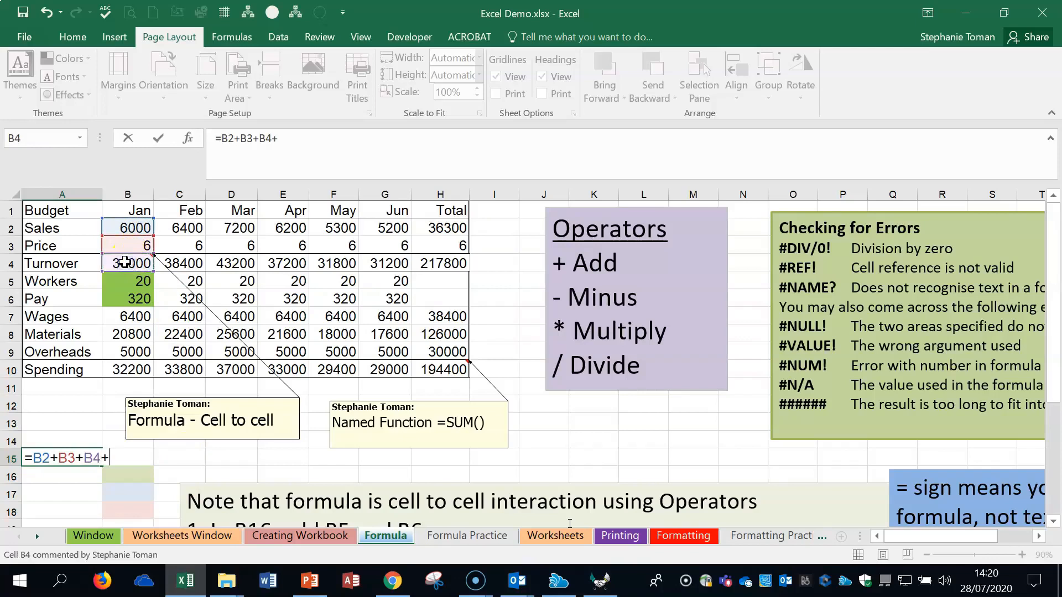
left_click(122, 280)
type("+")
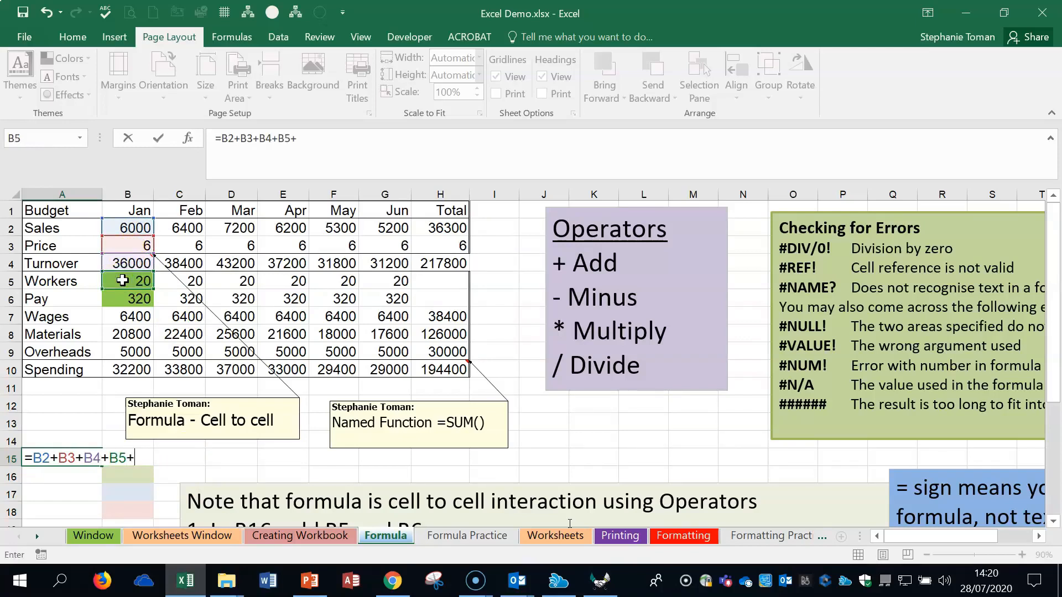
left_click(140, 299)
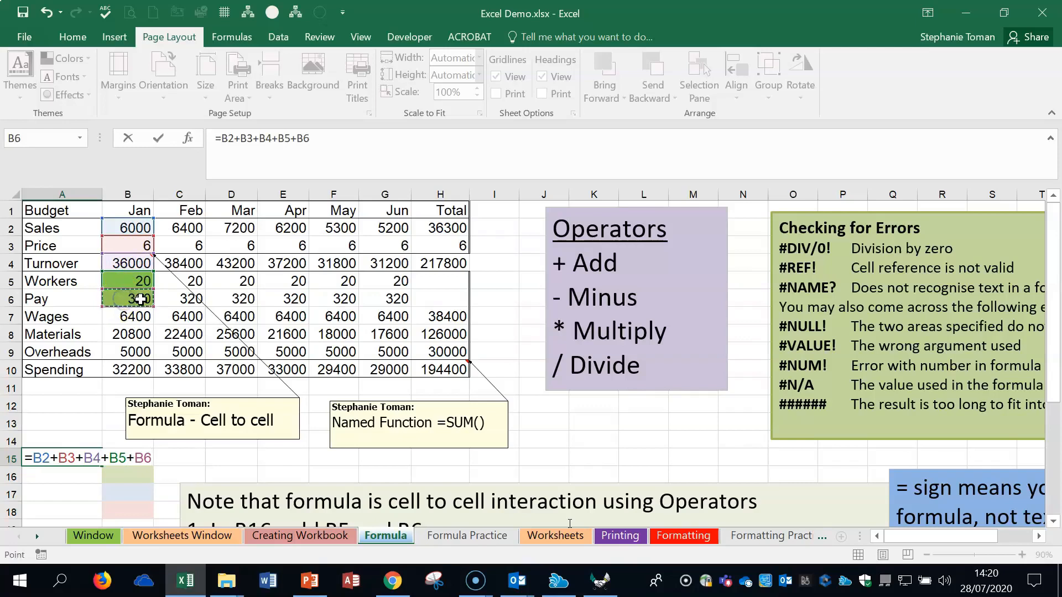
type("+")
left_click(137, 317)
type("+")
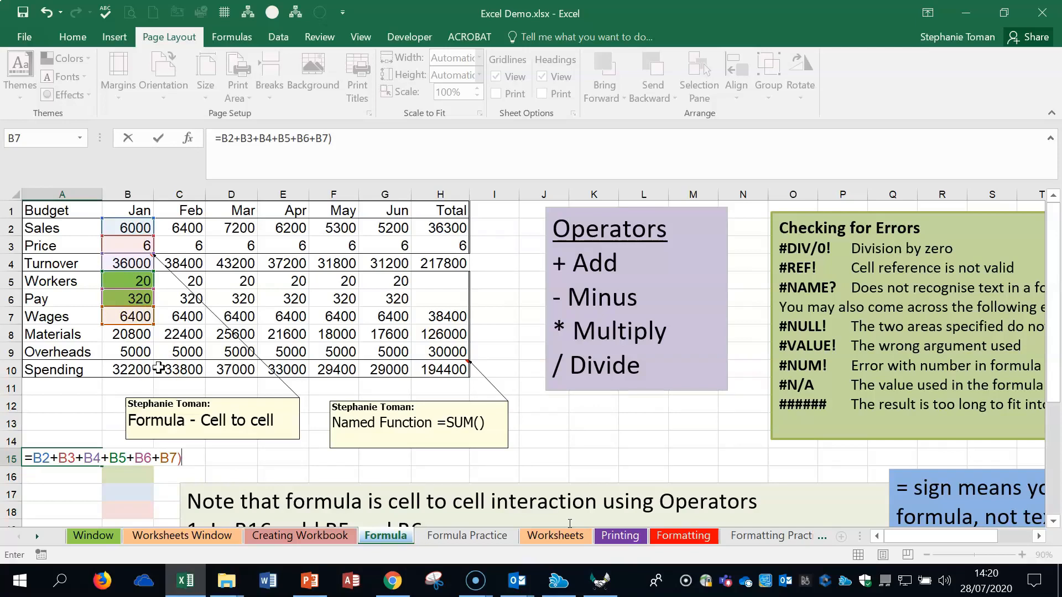
key("Return")
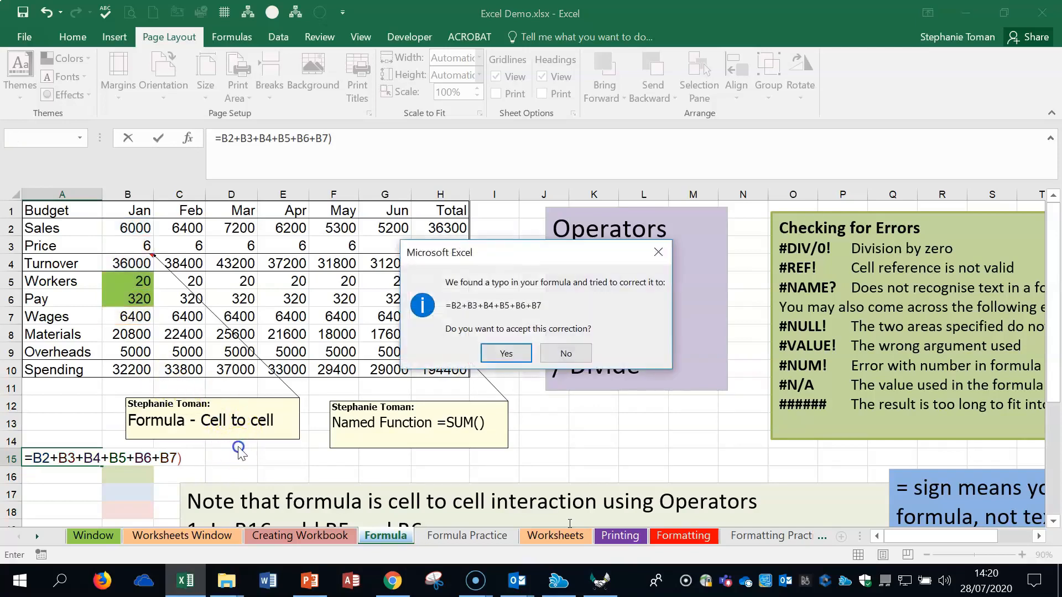
Decline the suggested formula correction and clear the whole entry from A15, leaving the cell empty
left_click(572, 353)
left_click(500, 382)
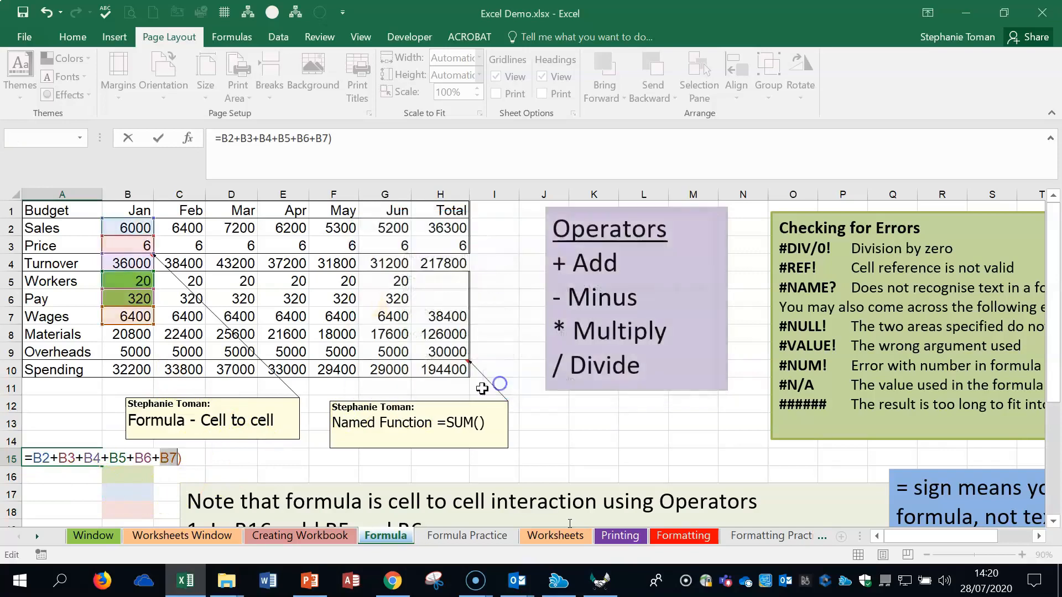
left_click_drag(181, 458, 14, 457)
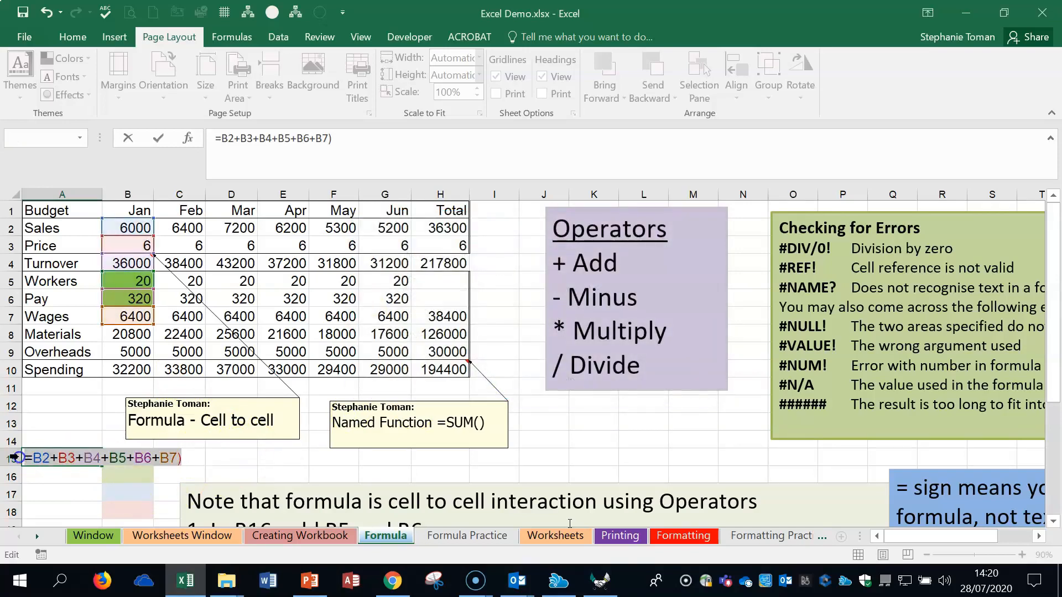
key("Delete")
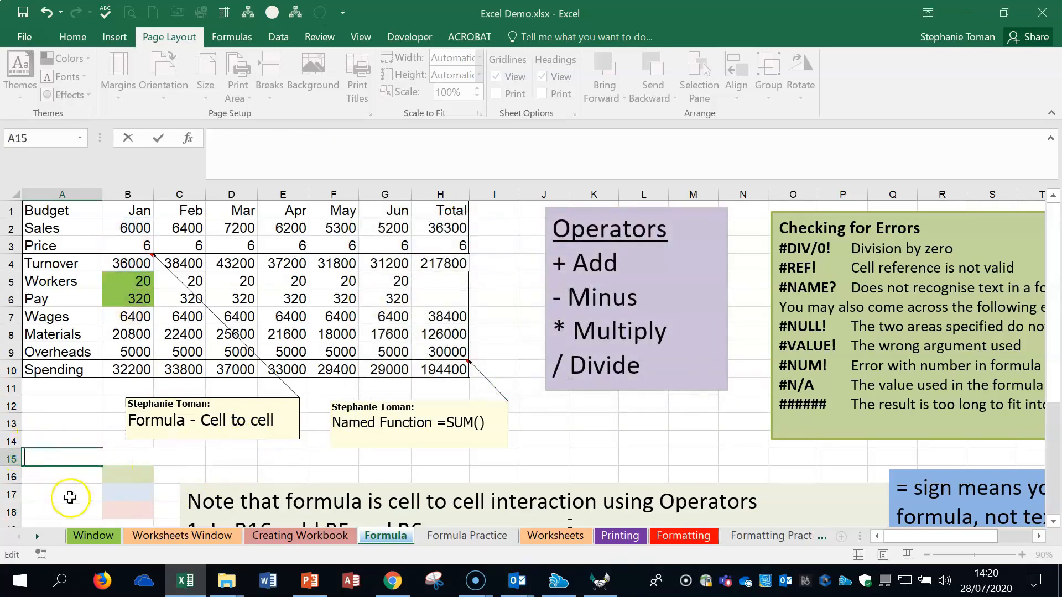
left_click(199, 460)
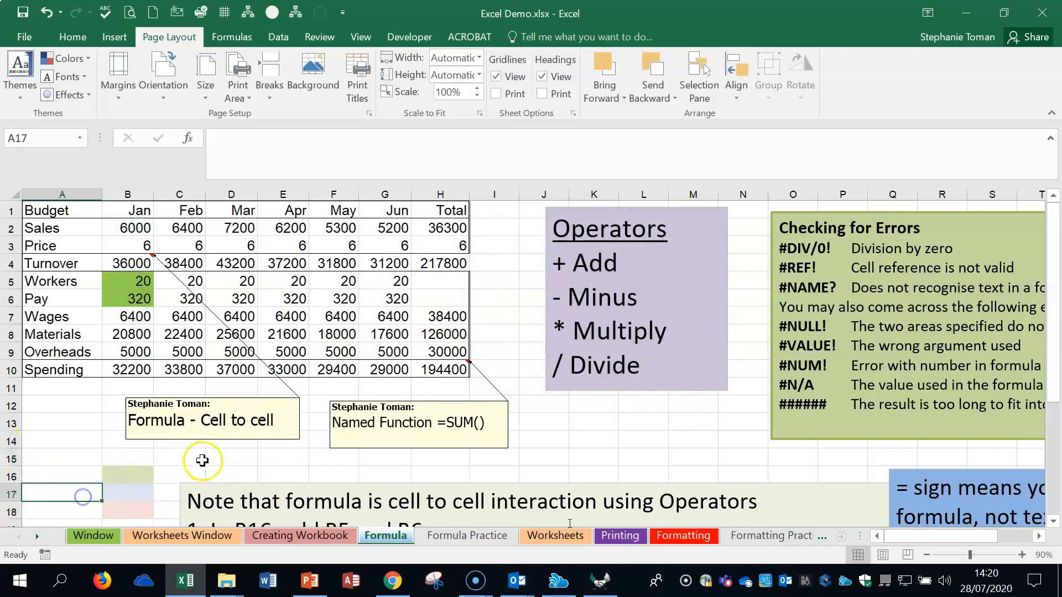
Enter a formula in B16 that adds the January Workers and Pay values, =B5+B6
left_click(1021, 555)
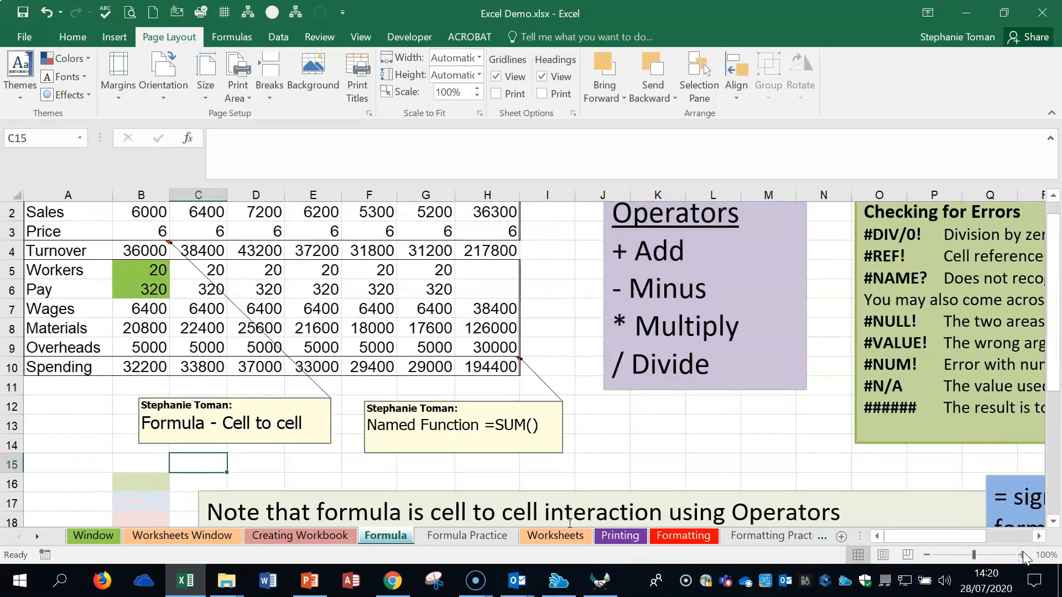
left_click(141, 479)
scroll(379, 467, "down", 1)
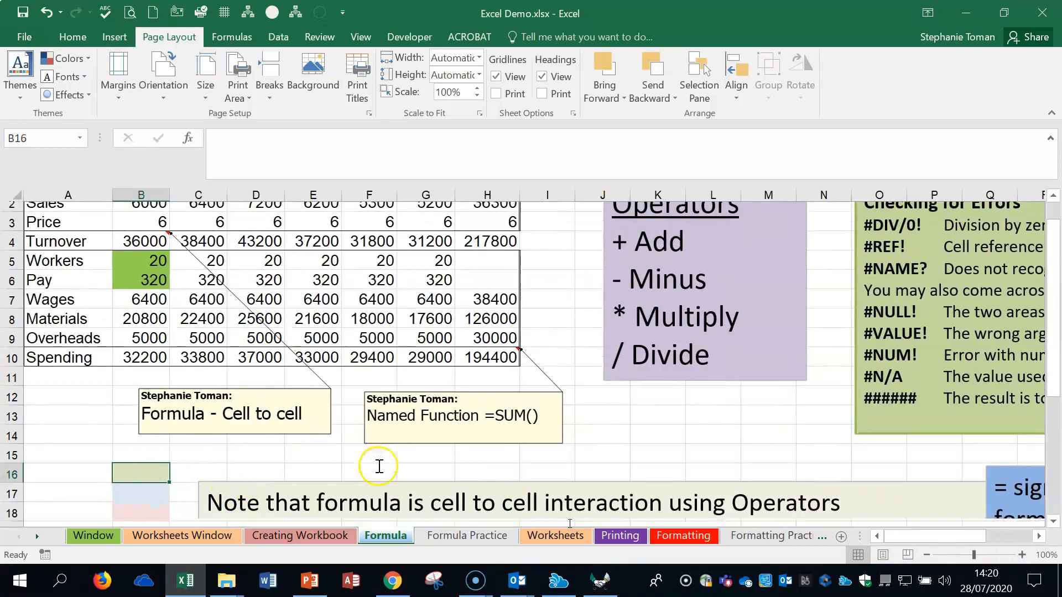
scroll(379, 466, "down", 2)
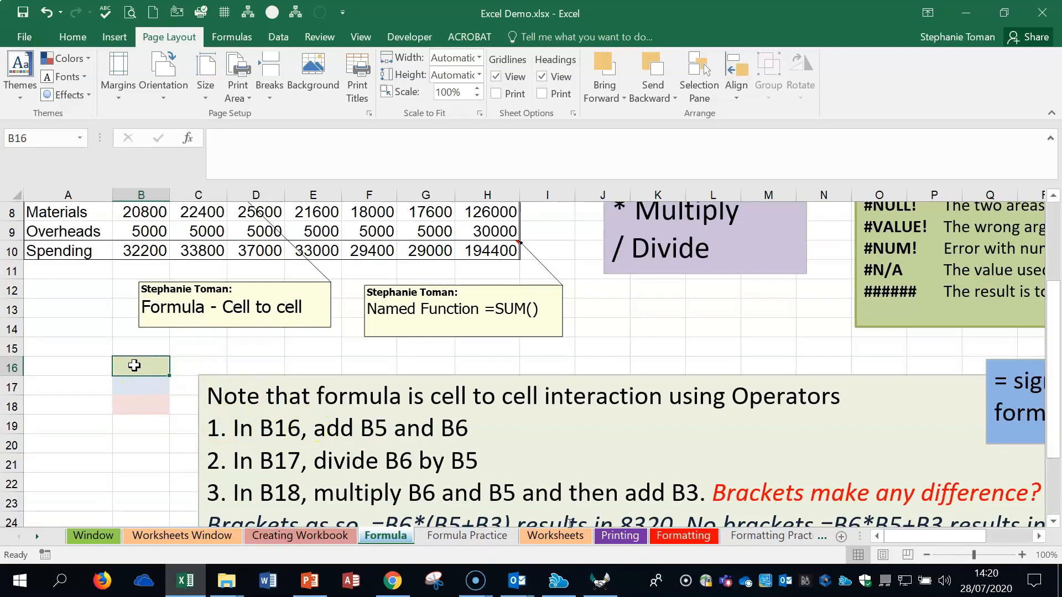
type("=")
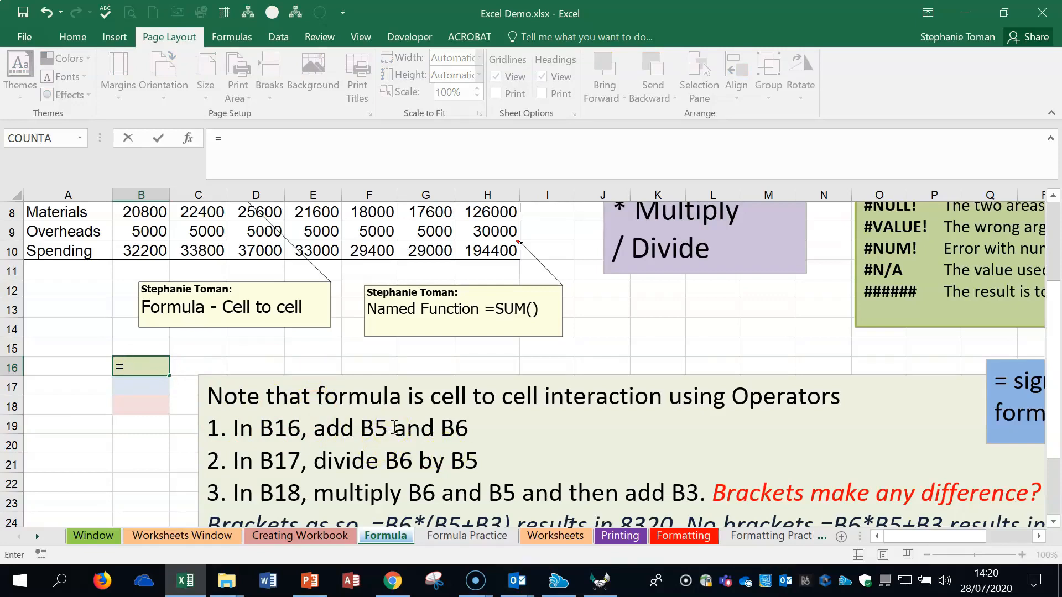
scroll(393, 425, "up", 2)
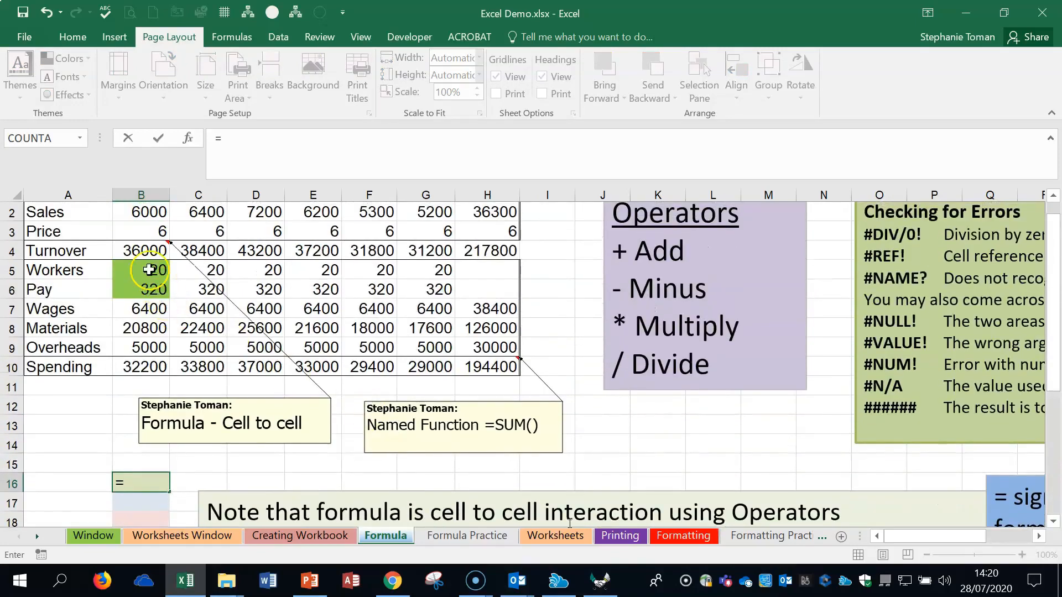
left_click(146, 269)
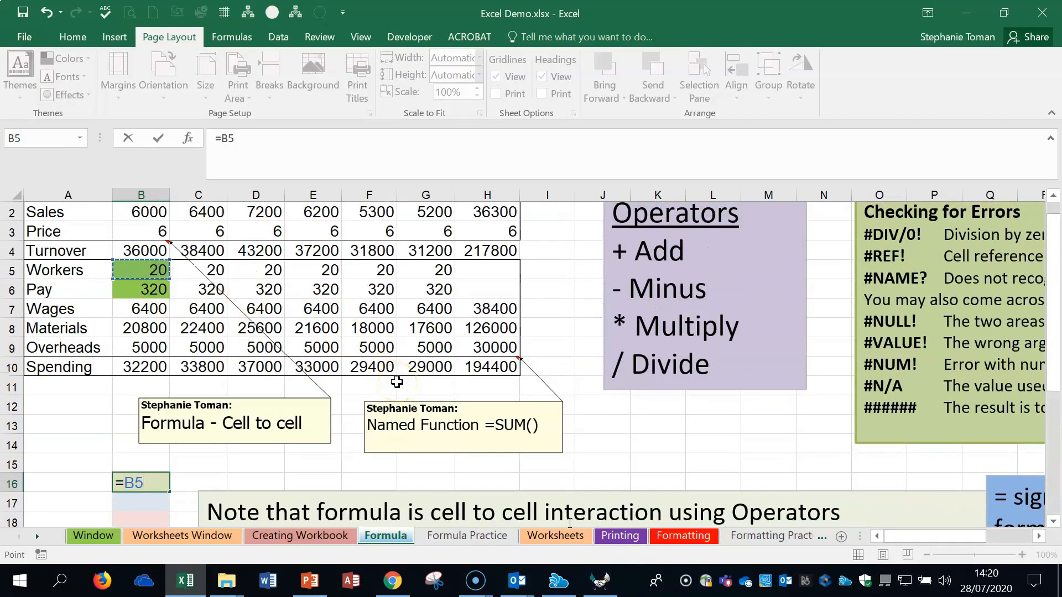
type("+")
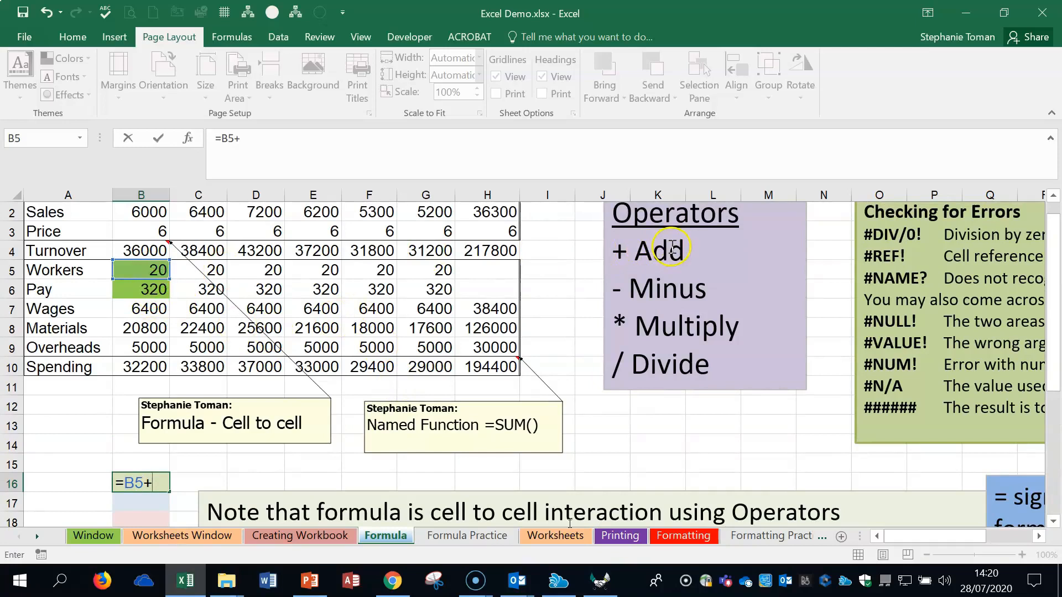
left_click(146, 292)
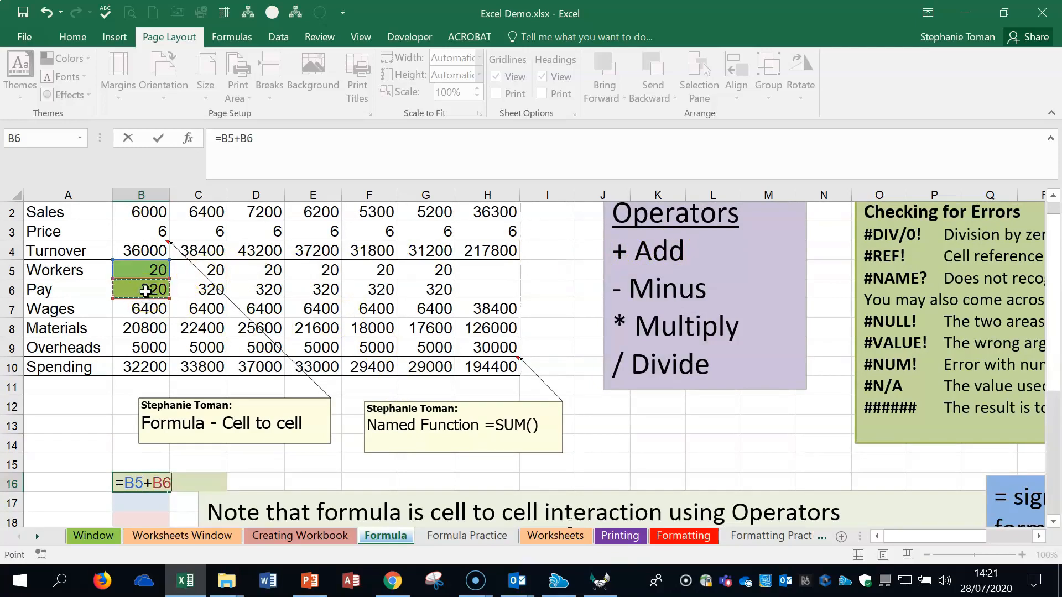
key("Return")
Review the cells referenced by the addition formula in B16
left_click(144, 484)
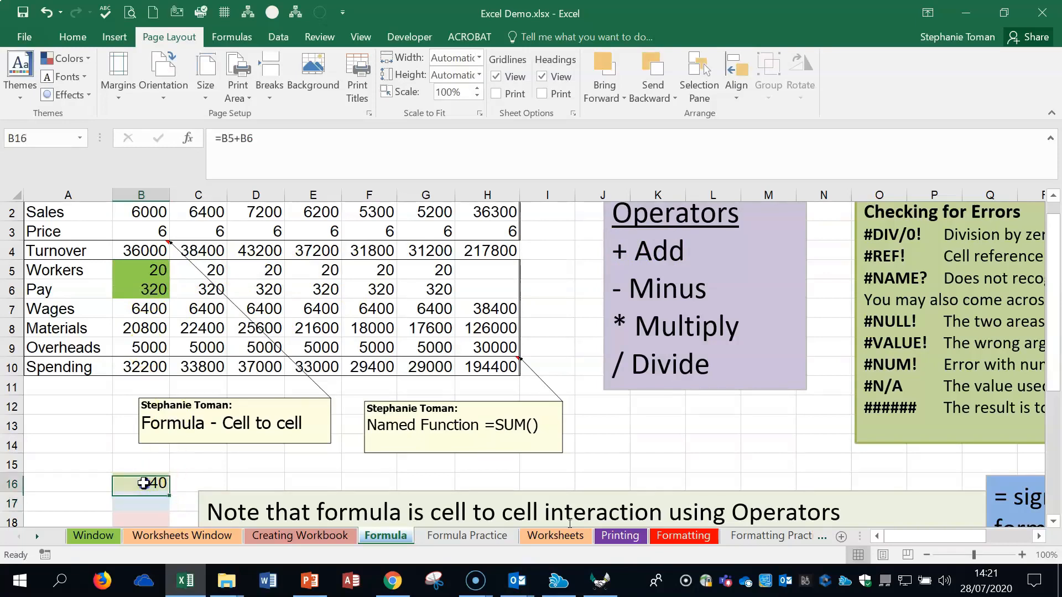
double_click(144, 484)
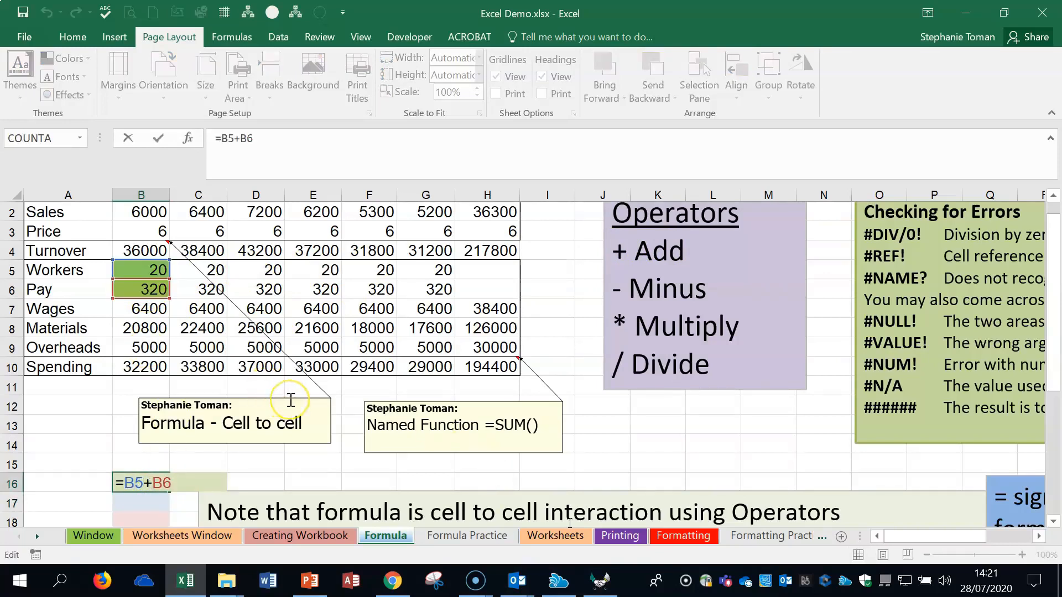
key("Escape")
Enter a formula in B17 that divides January Pay by Workers, =B6/B5
left_click(142, 502)
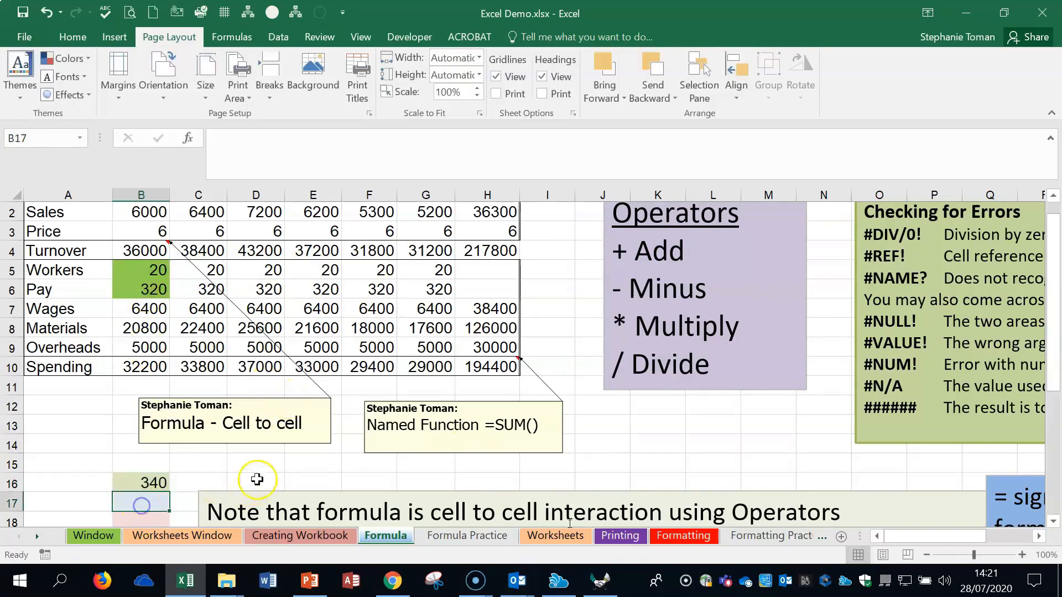
scroll(194, 447, "down", 2)
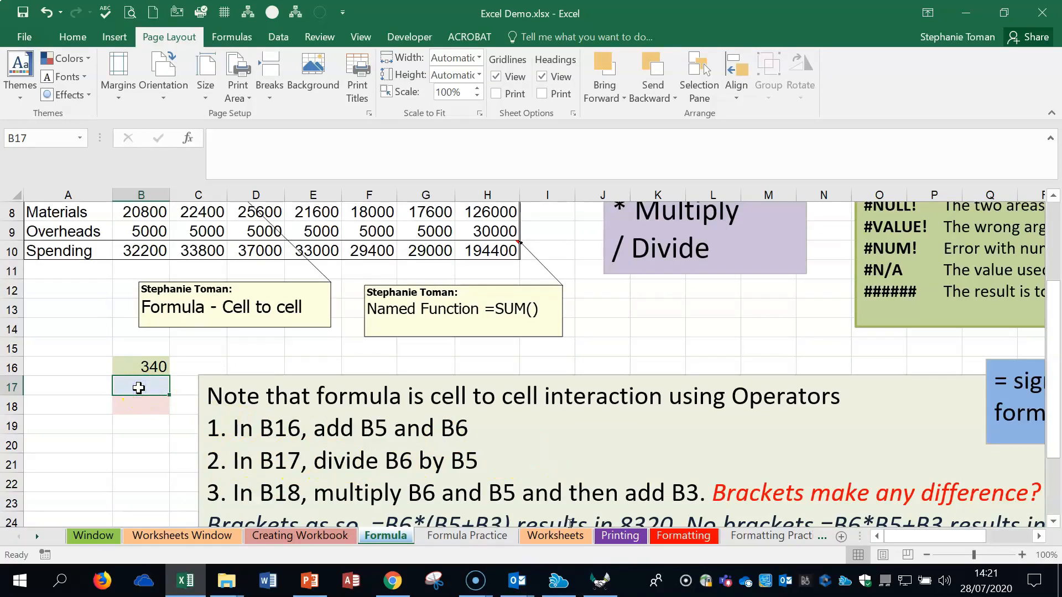
type("=")
scroll(206, 343, "up", 2)
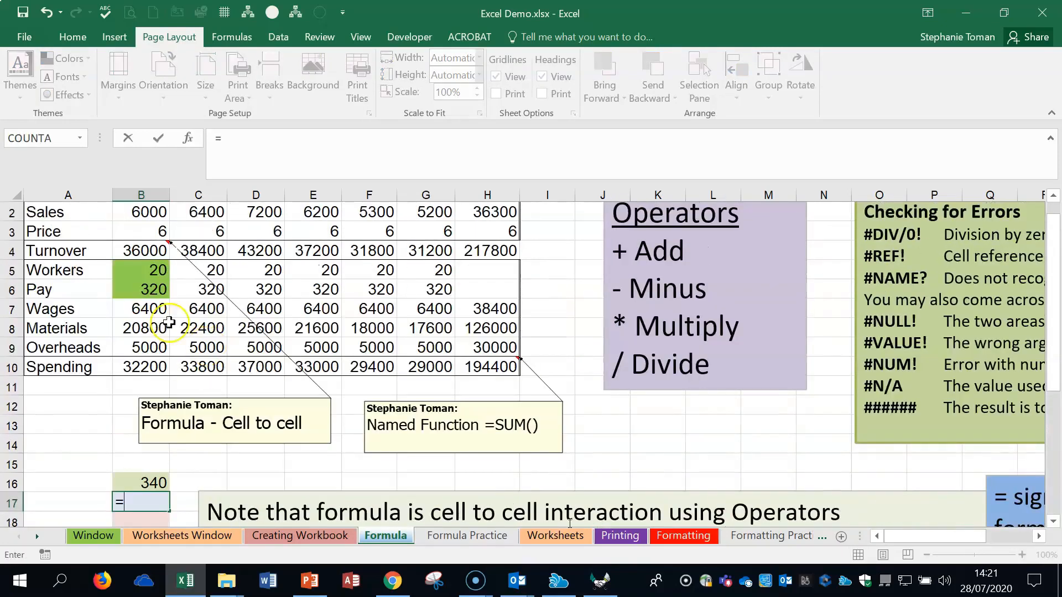
scroll(403, 490, "down", 1)
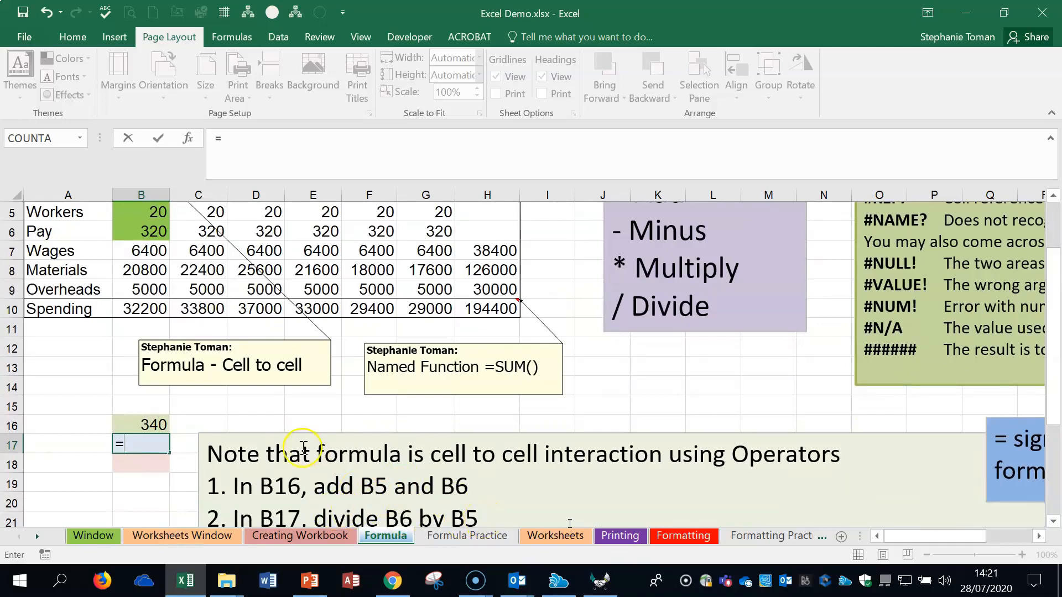
scroll(304, 447, "up", 2)
left_click(145, 309)
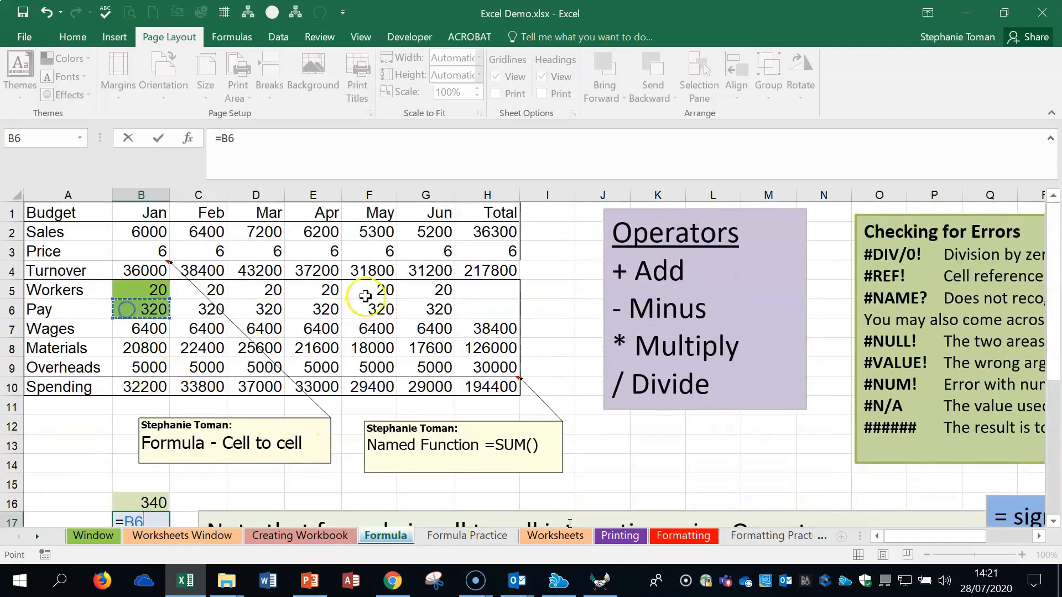
scroll(365, 296, "down", 2)
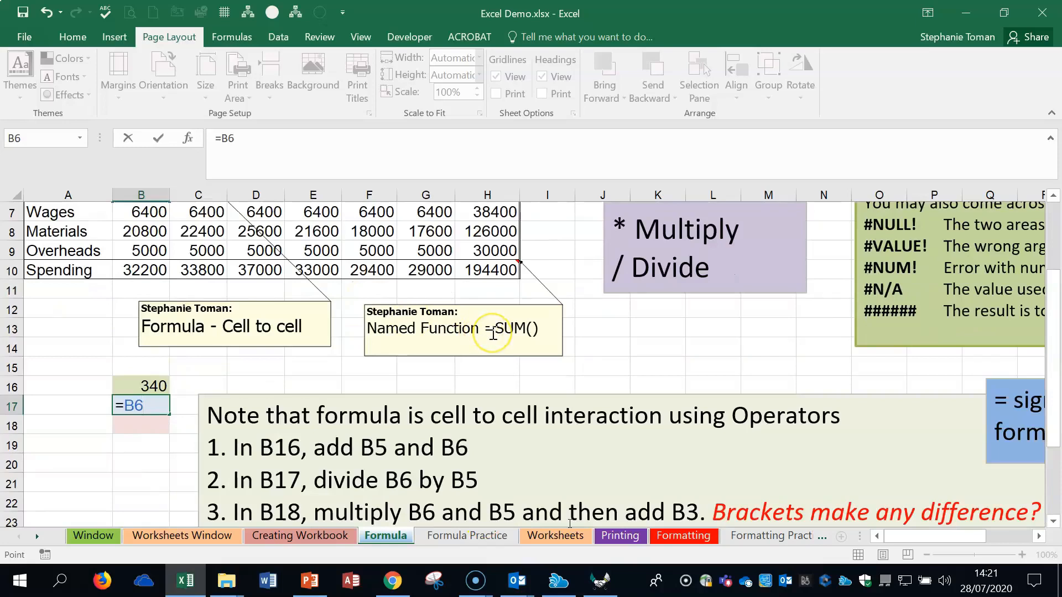
type("/")
scroll(493, 334, "up", 1)
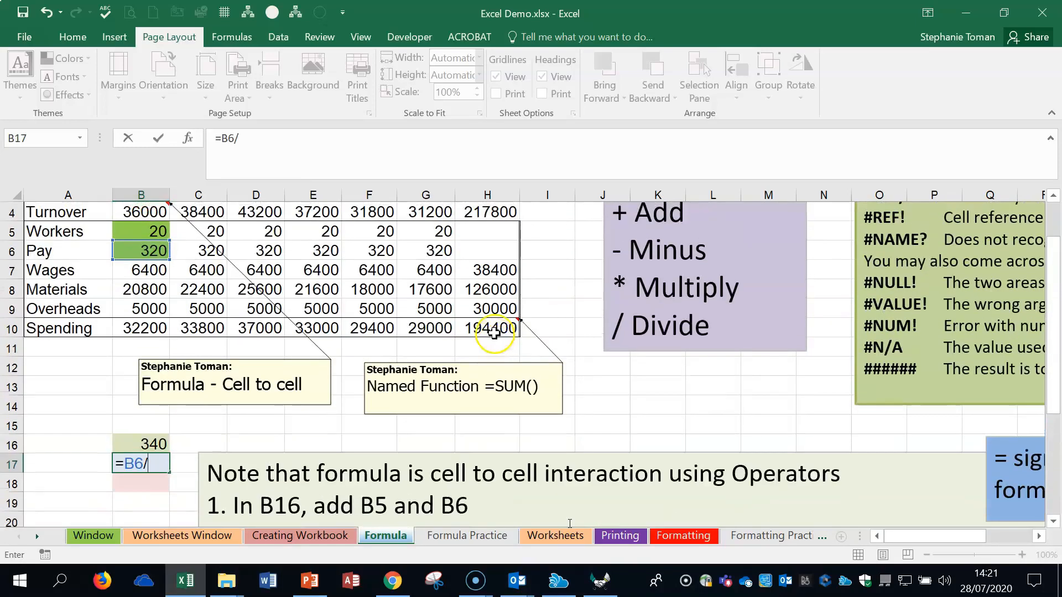
left_click(164, 232)
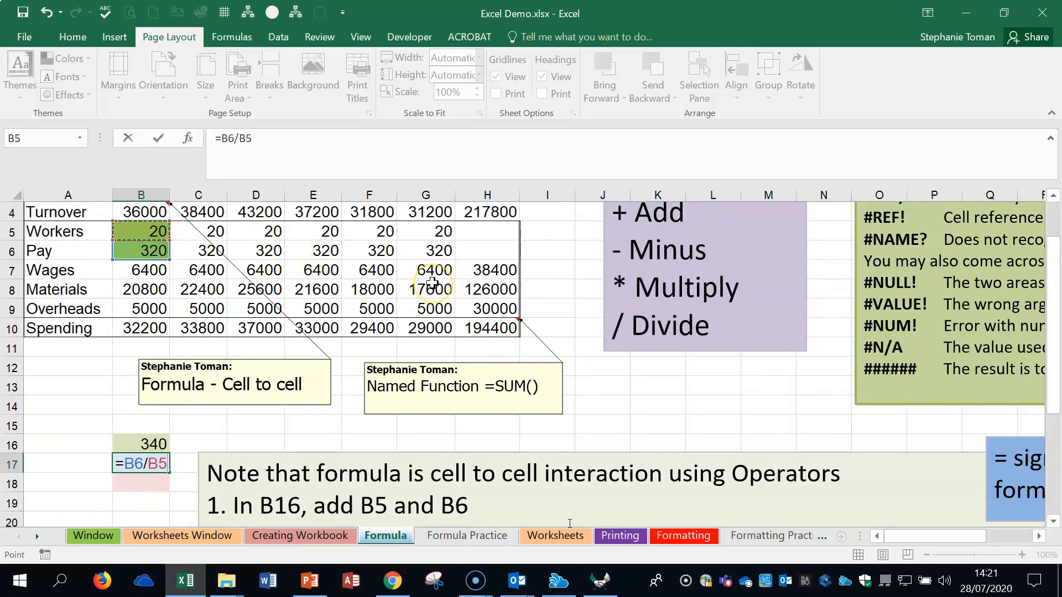
key("Return")
Start a formula in B18 that multiplies January Pay by January Workers, =B6*B5
scroll(161, 474, "down", 1)
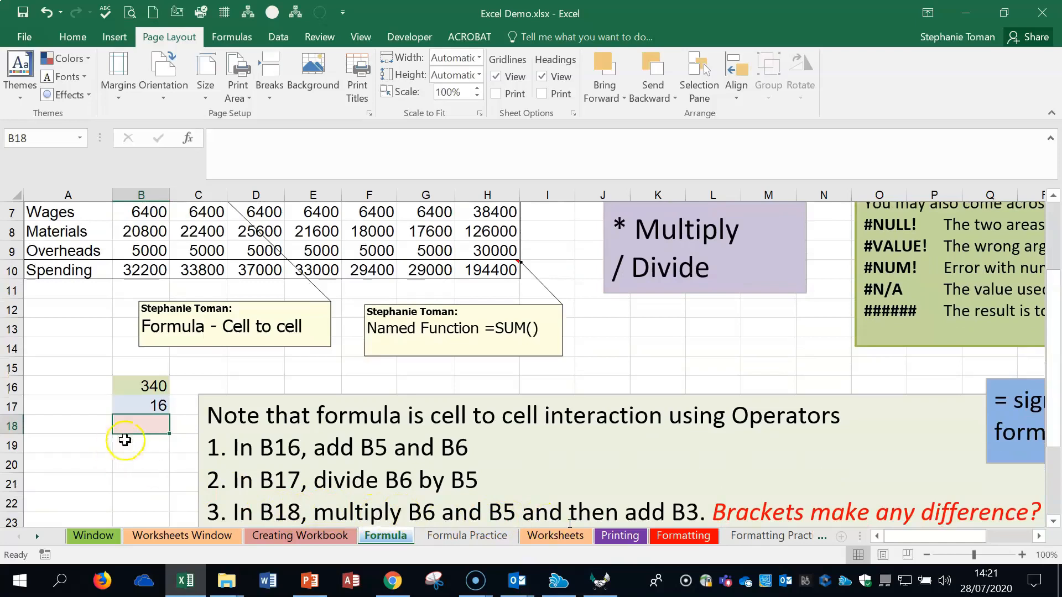
type("=")
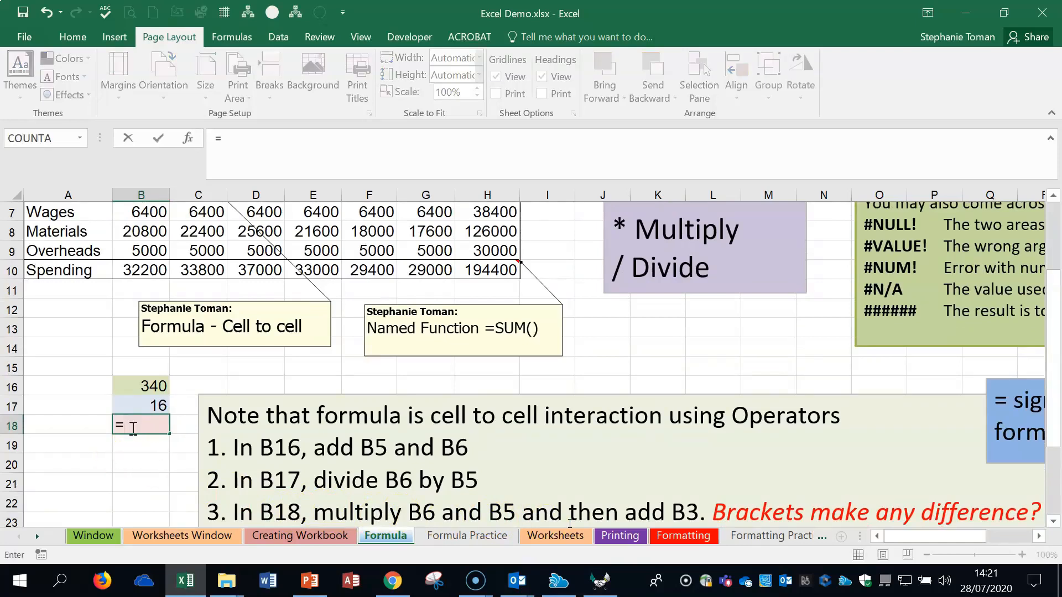
scroll(132, 429, "up", 2)
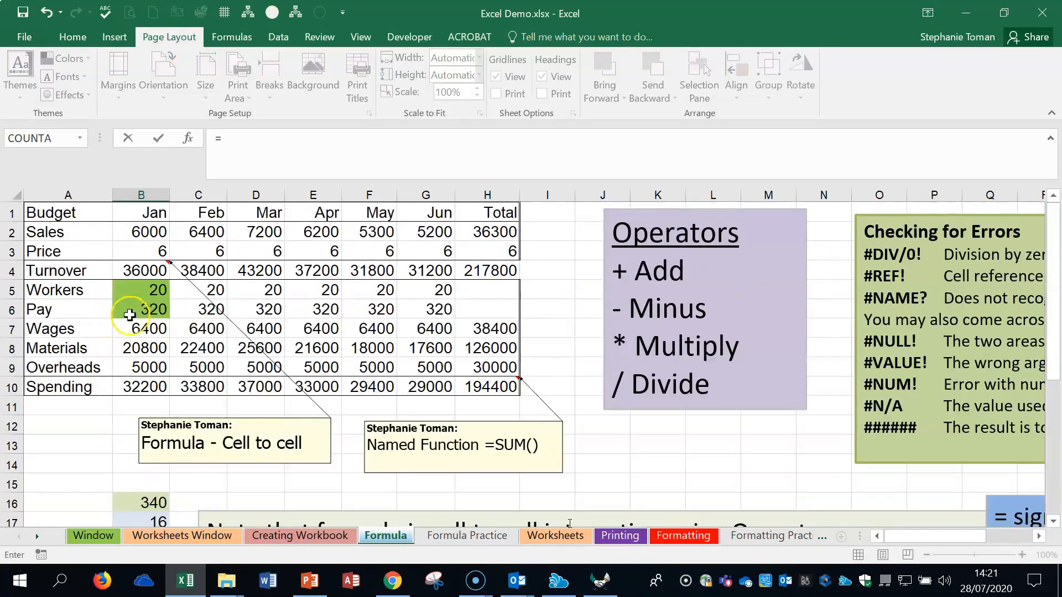
left_click(137, 311)
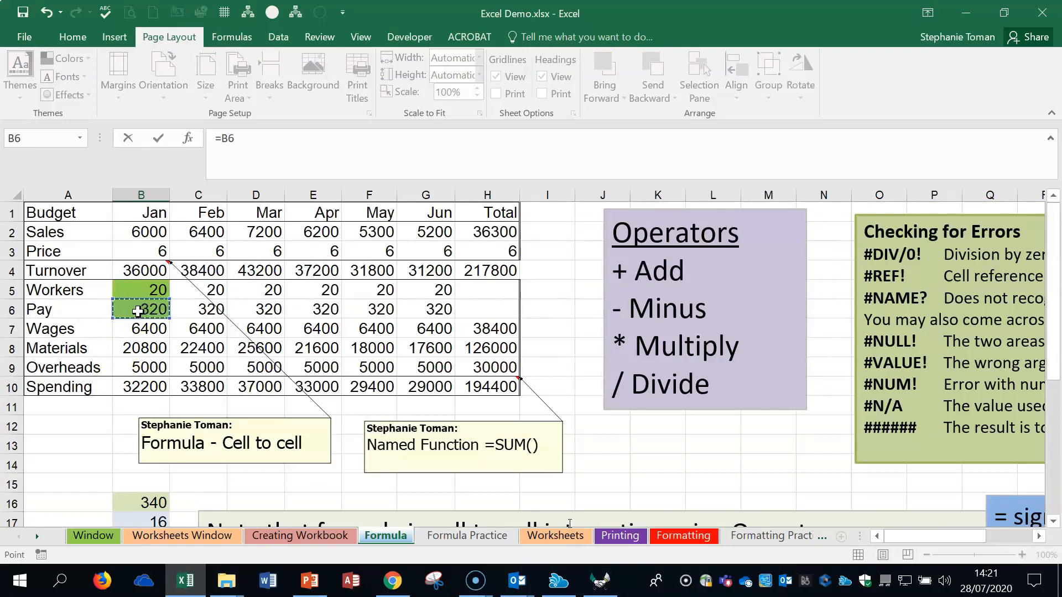
type("*")
scroll(266, 448, "down", 1)
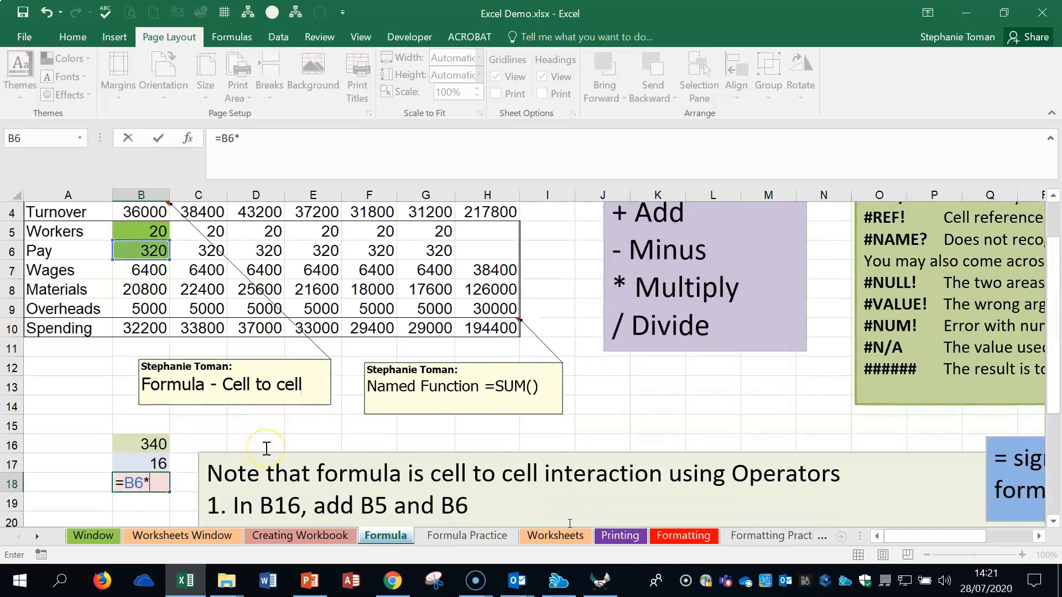
scroll(266, 448, "down", 1)
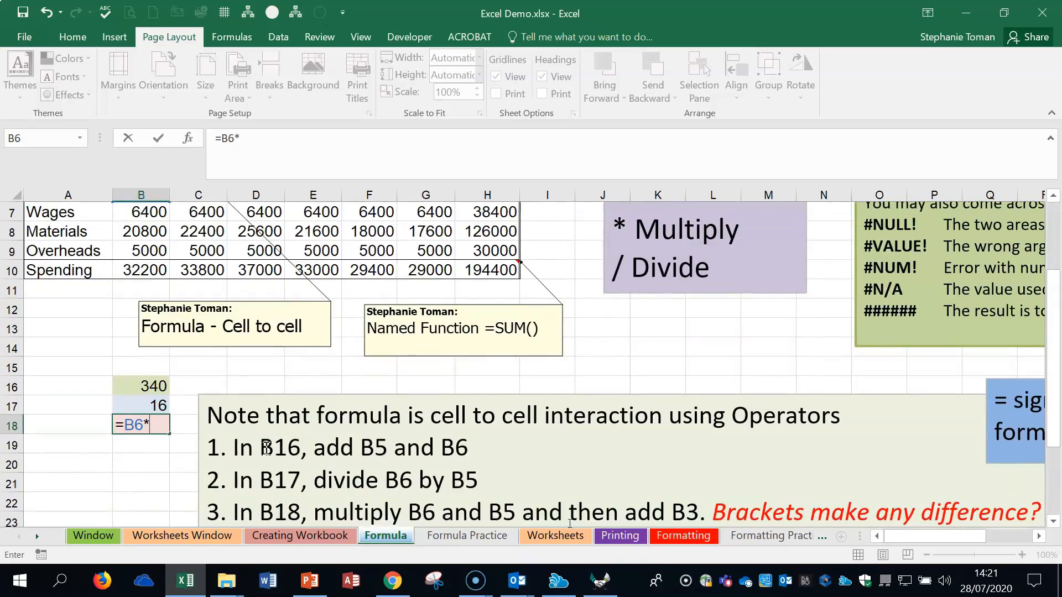
scroll(139, 264, "up", 2)
left_click(145, 288)
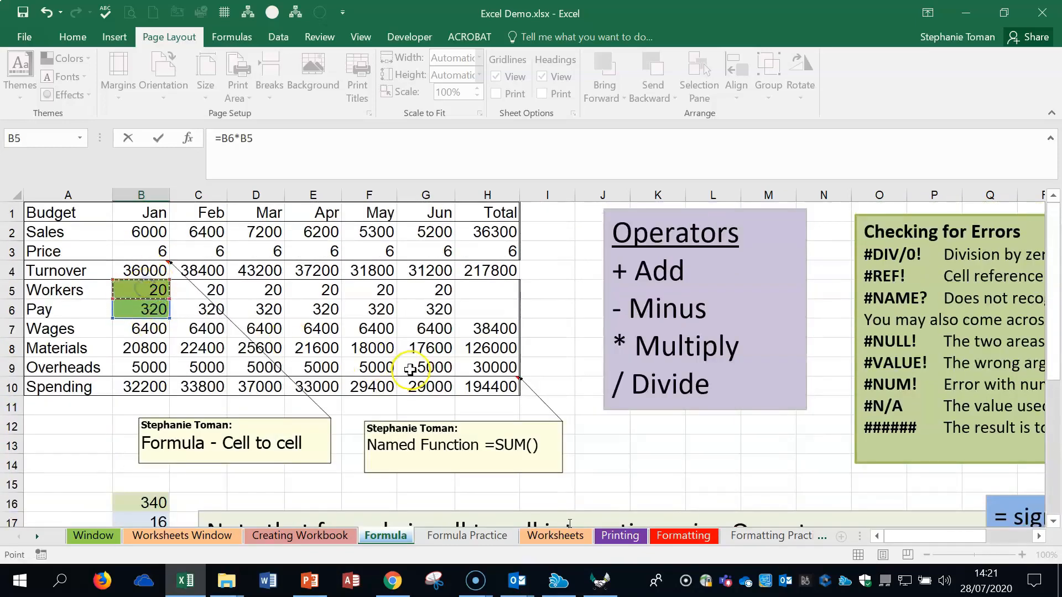
Extend the B18 formula by adding the January Price, making it =B6*B5+B3, and commit it
scroll(412, 369, "down", 2)
scroll(412, 369, "down", 1)
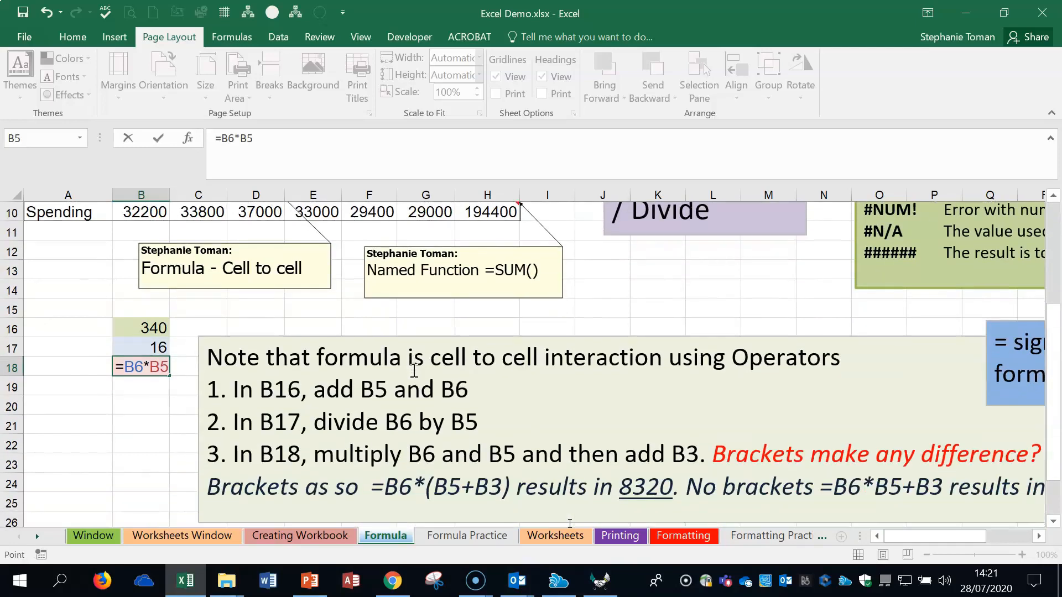
type("+")
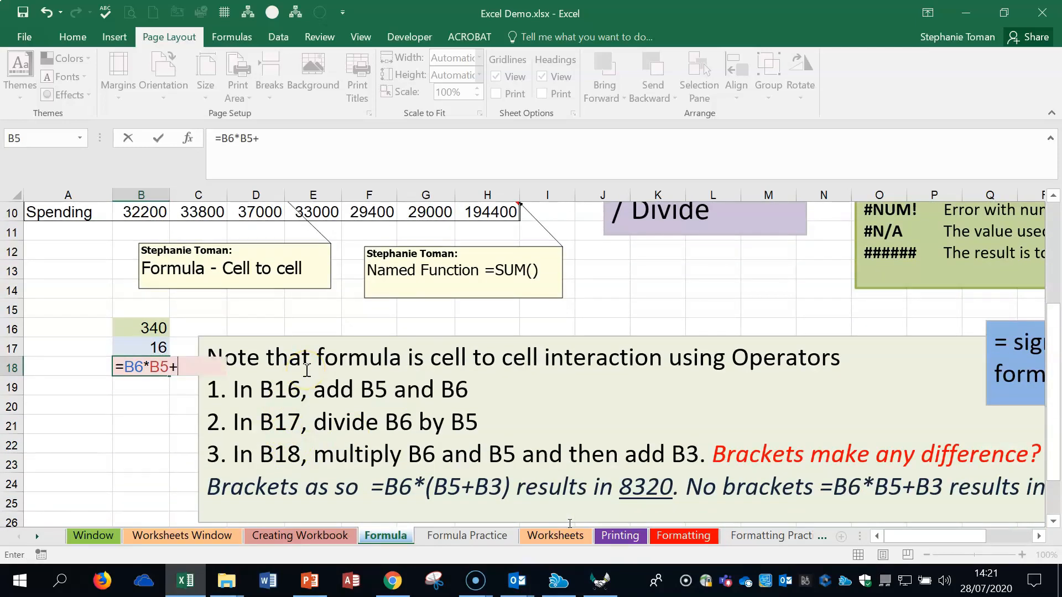
scroll(352, 370, "up", 2)
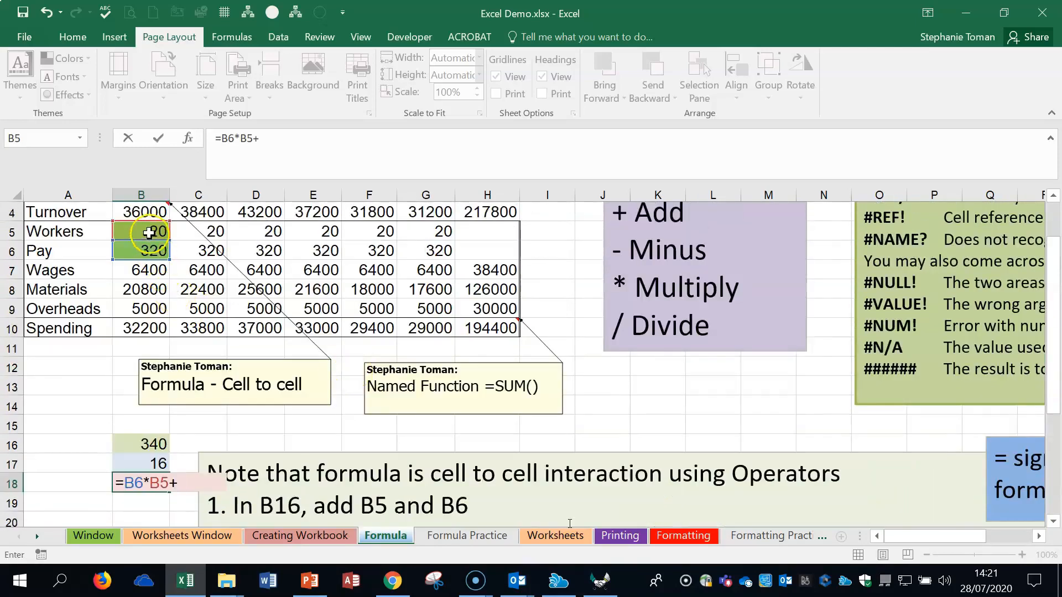
scroll(147, 209, "up", 1)
left_click(144, 249)
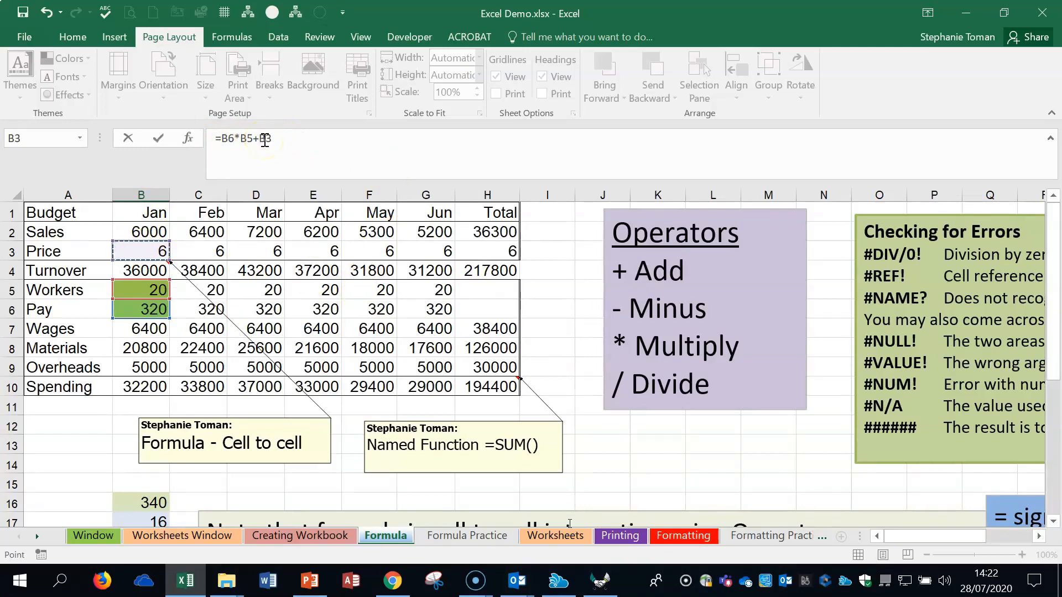
key("Return")
Edit the formula in B18 to put brackets around the addition, =B6*(B5+B3)
left_click(156, 481)
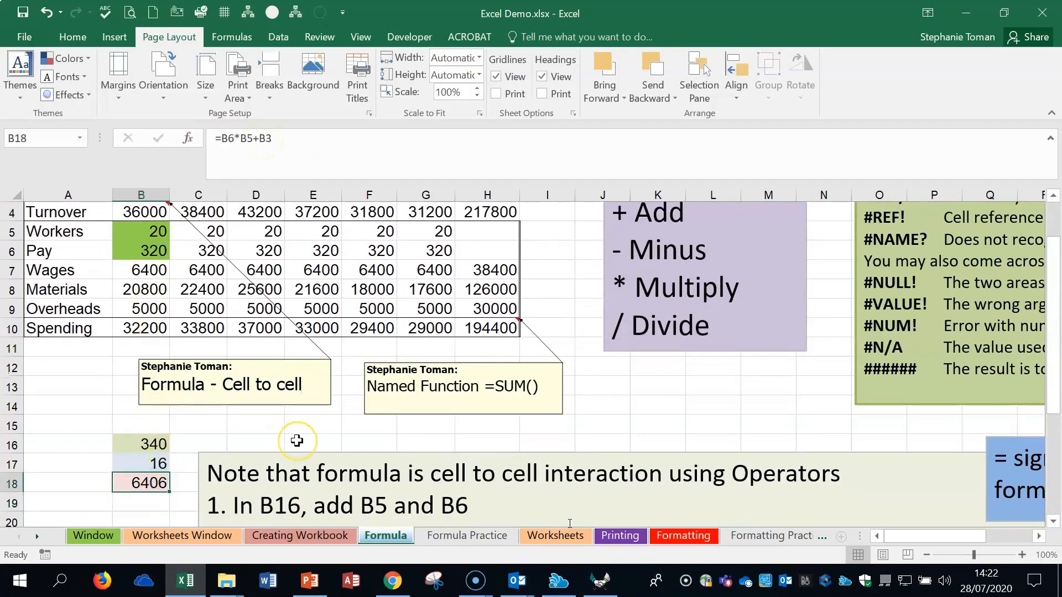
scroll(297, 441, "down", 3)
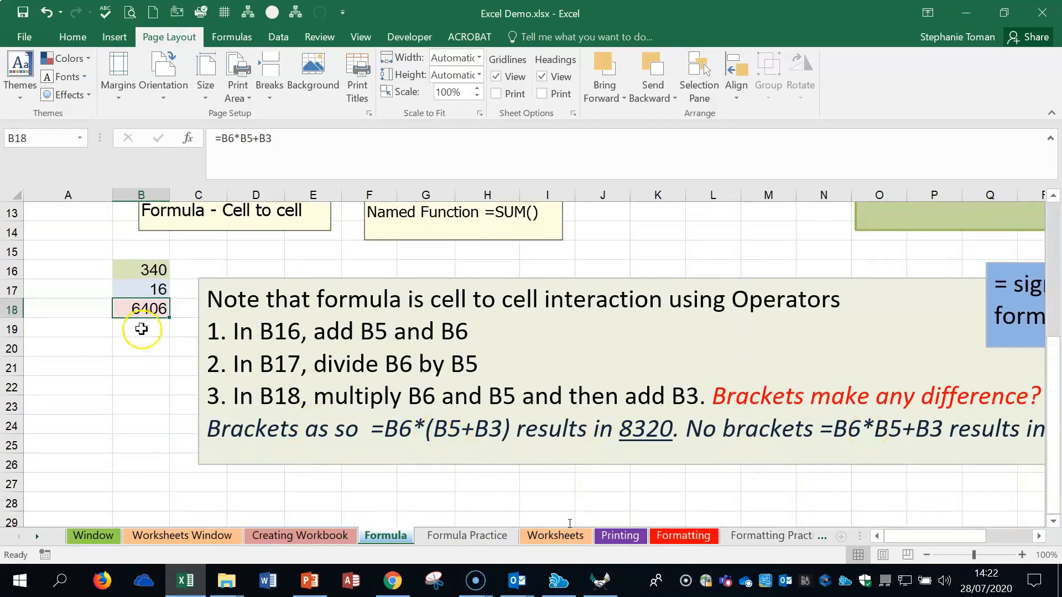
left_click(244, 139)
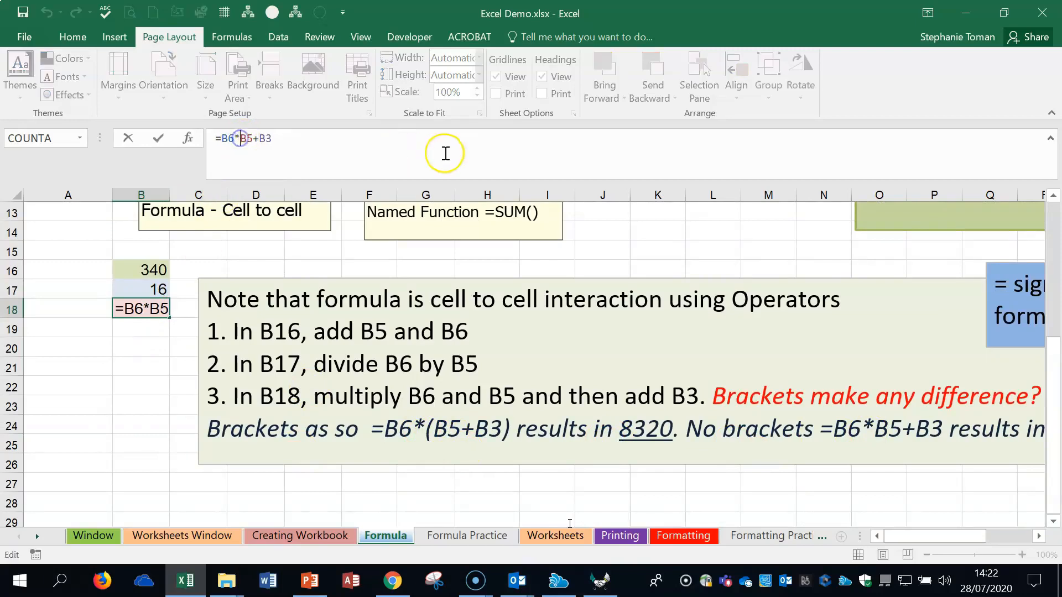
type("(")
left_click(277, 137)
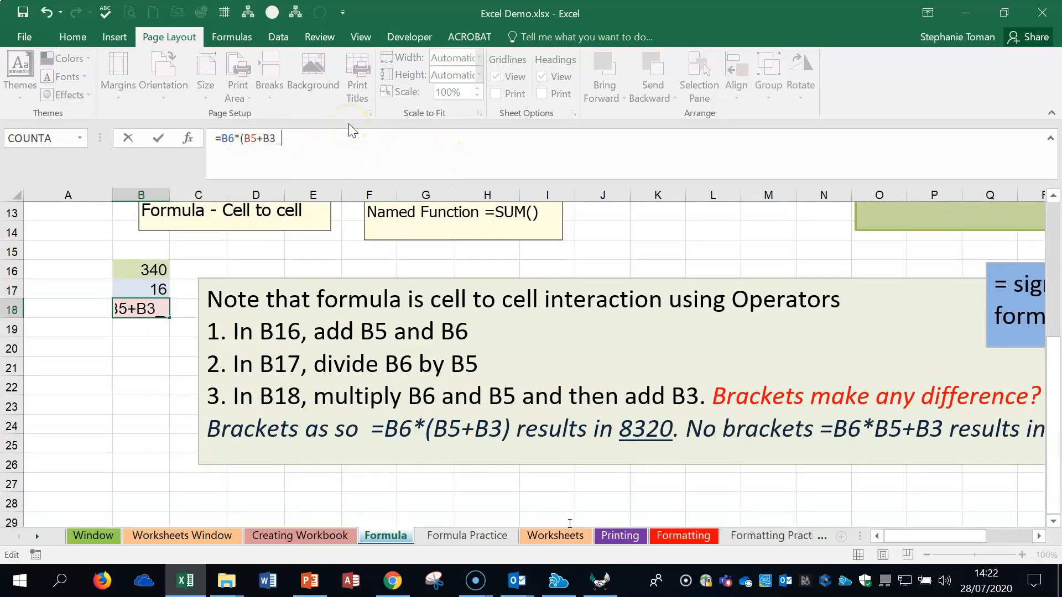
type(")")
key("Return")
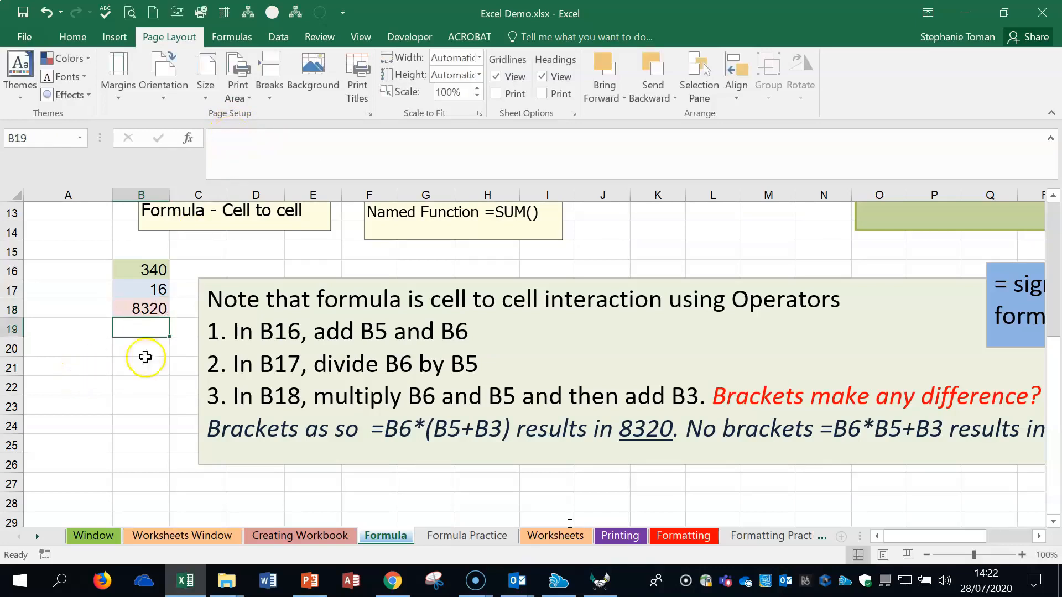
Undo and redo the bracket edit in B18 to compare the formula with and without brackets
left_click(144, 308)
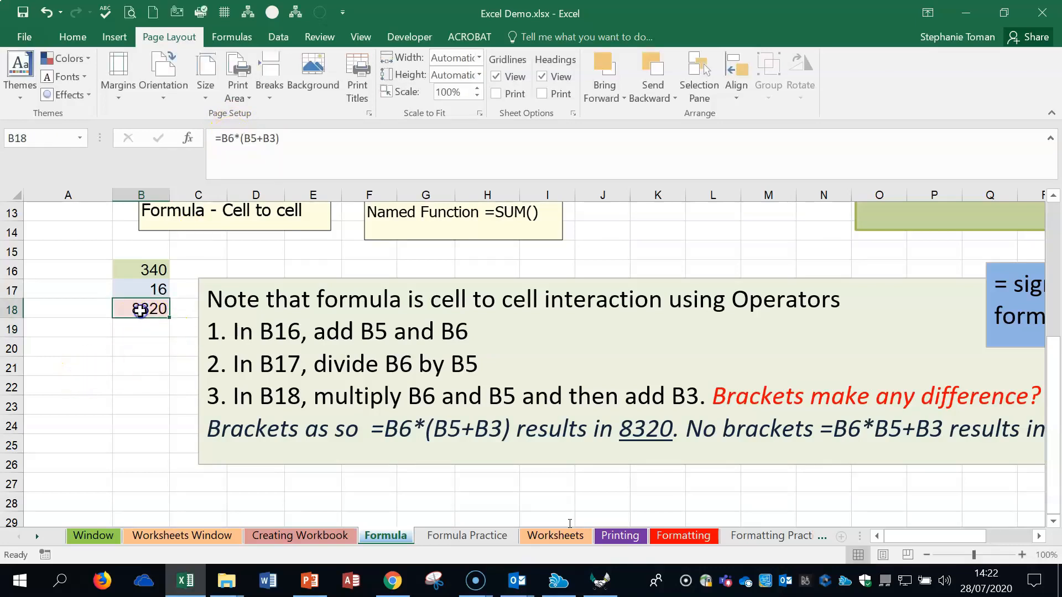
left_click(46, 12)
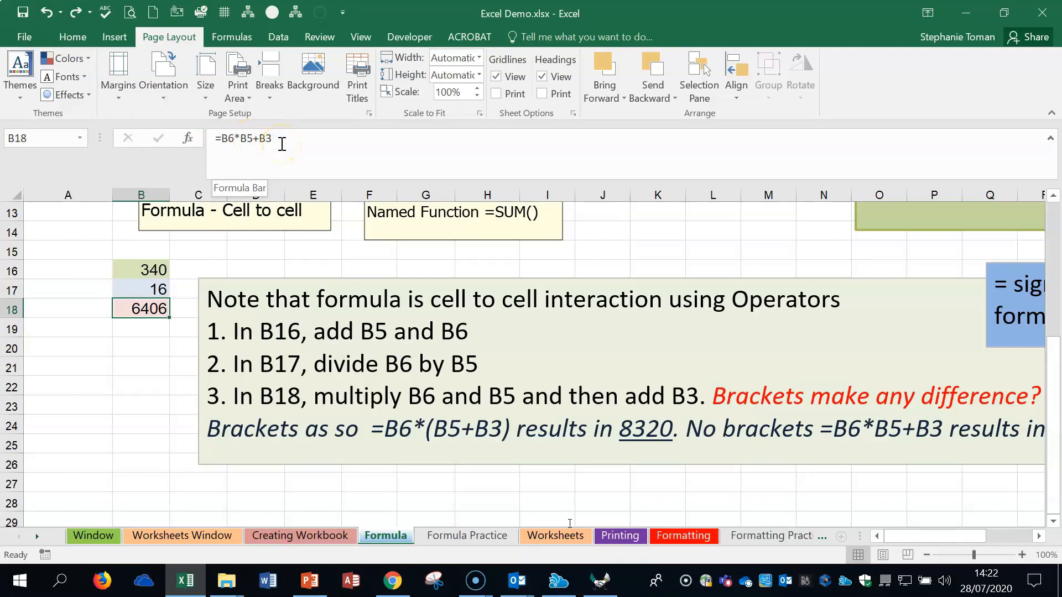
left_click(46, 13)
left_click(72, 14)
left_click(71, 13)
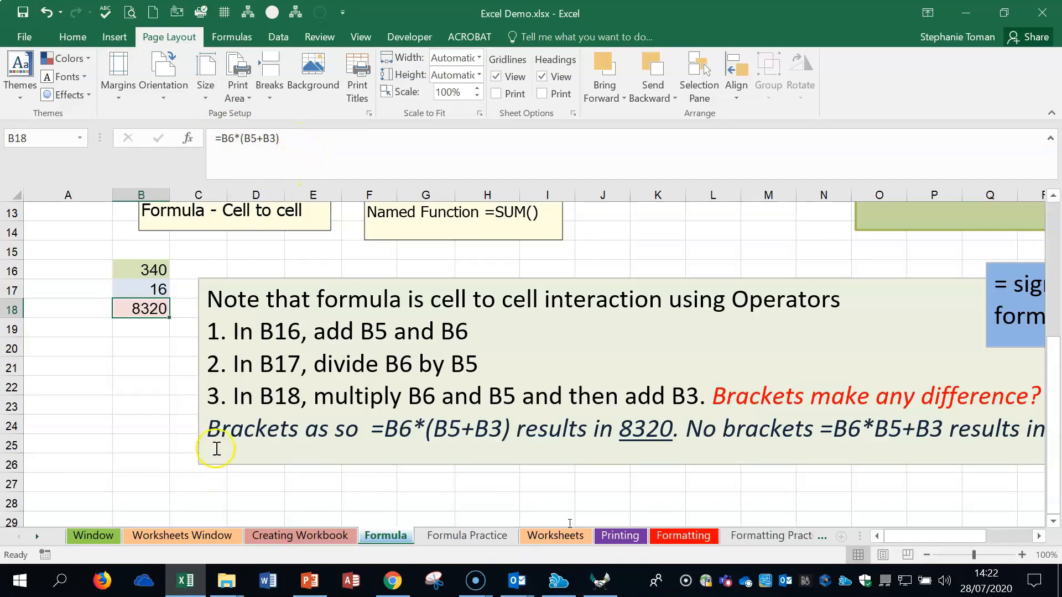
left_click(130, 423)
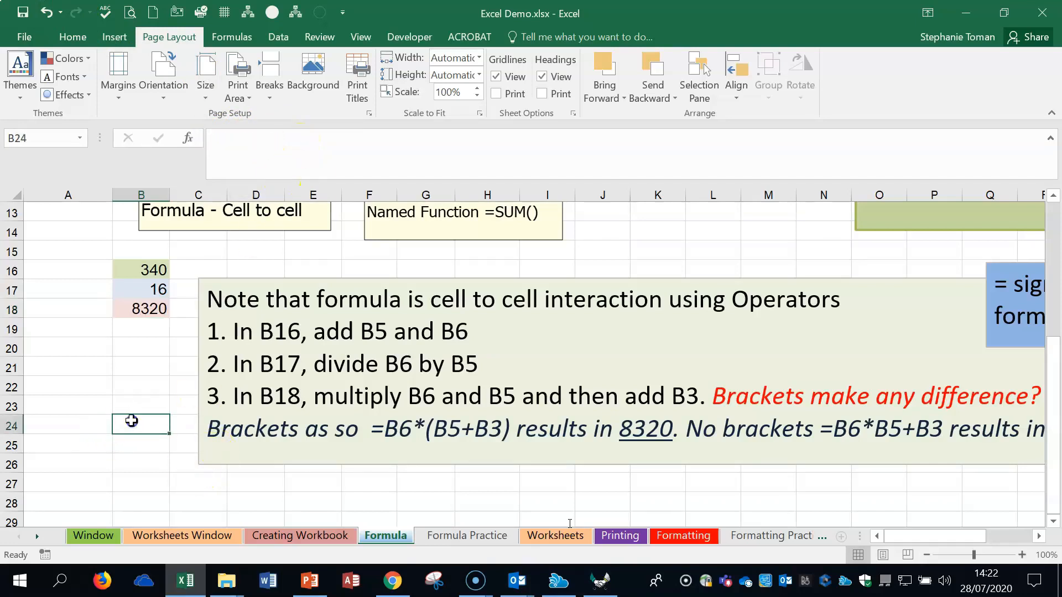
scroll(166, 422, "down", 1)
scroll(169, 415, "down", 1)
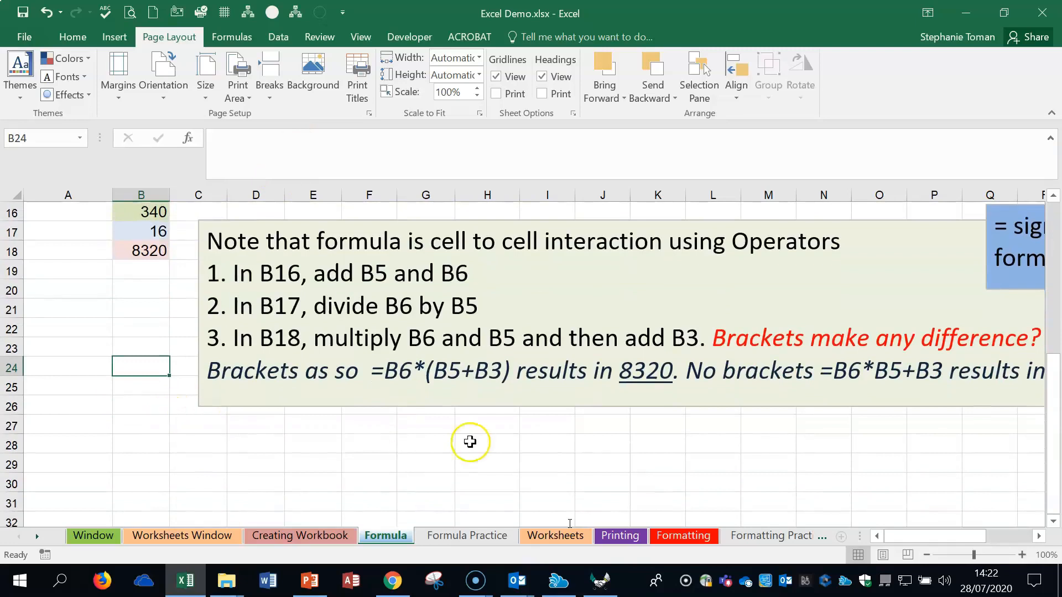
left_click(755, 461)
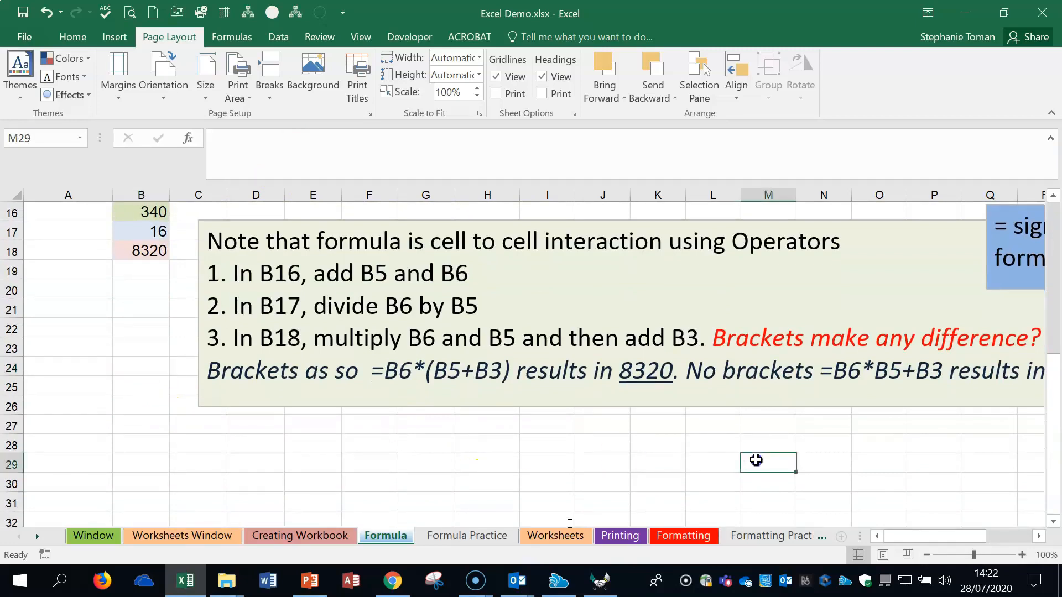
left_click(455, 542)
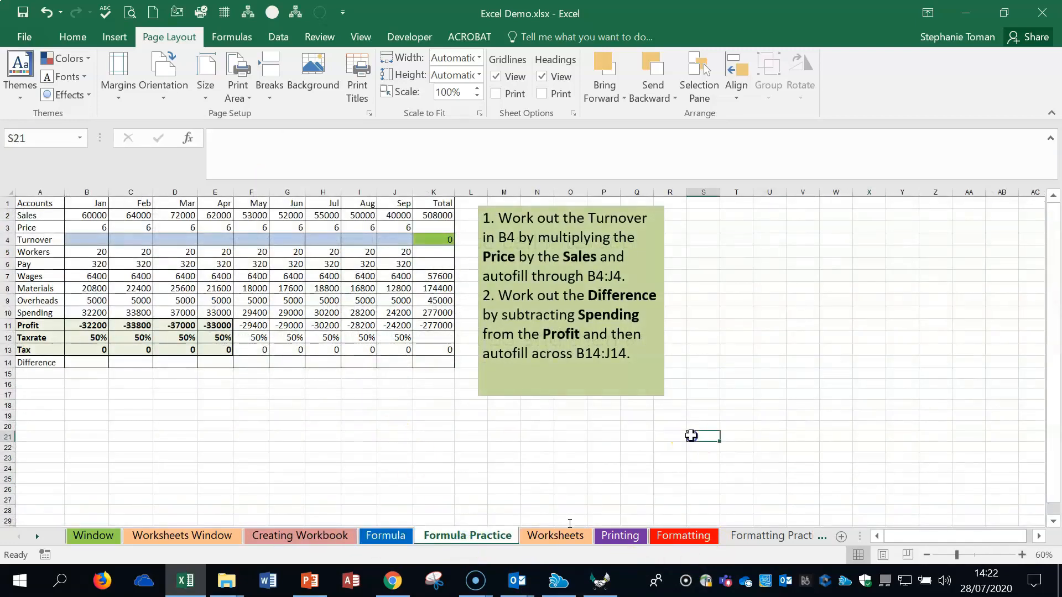
left_click(383, 536)
Examine the Operators list and the Checking for Errors reference on the Formula sheet
scroll(513, 432, "up", 3)
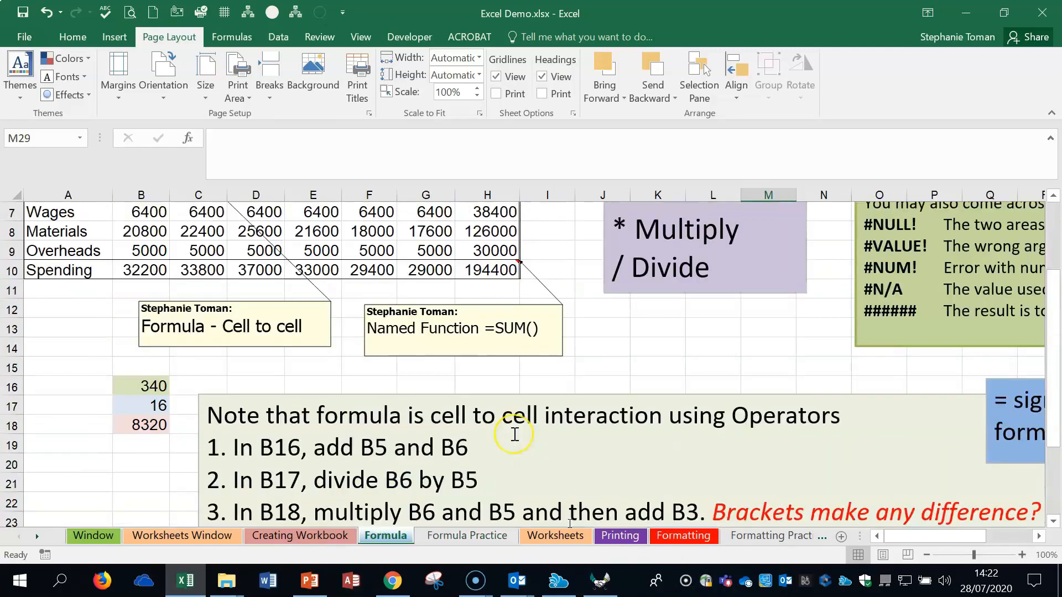
scroll(514, 434, "up", 2)
left_click_drag(907, 537, 962, 537)
scroll(885, 399, "down", 1)
scroll(884, 399, "up", 1)
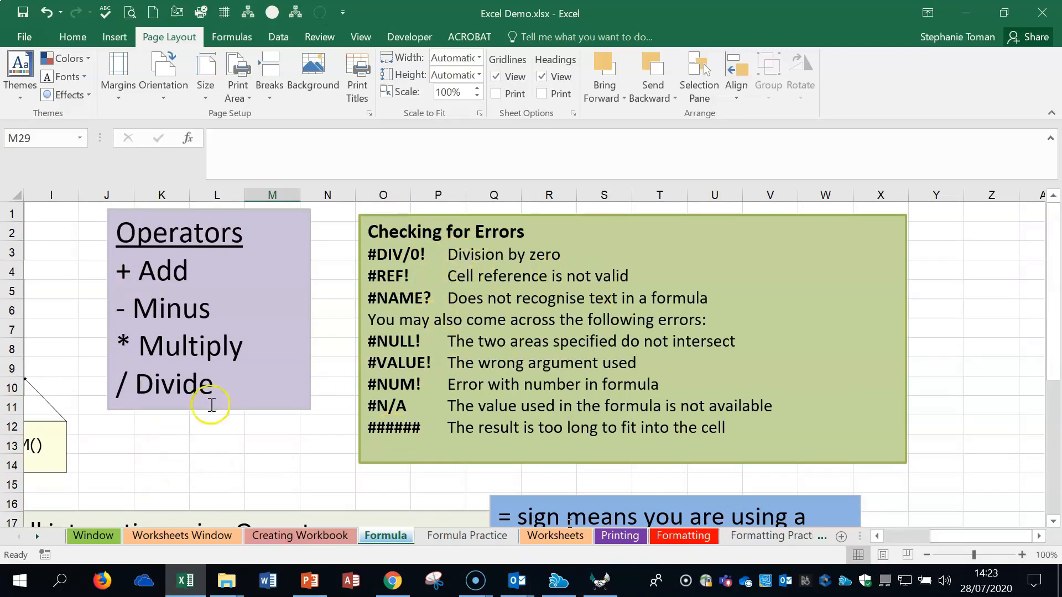
left_click(166, 444)
left_click(235, 440)
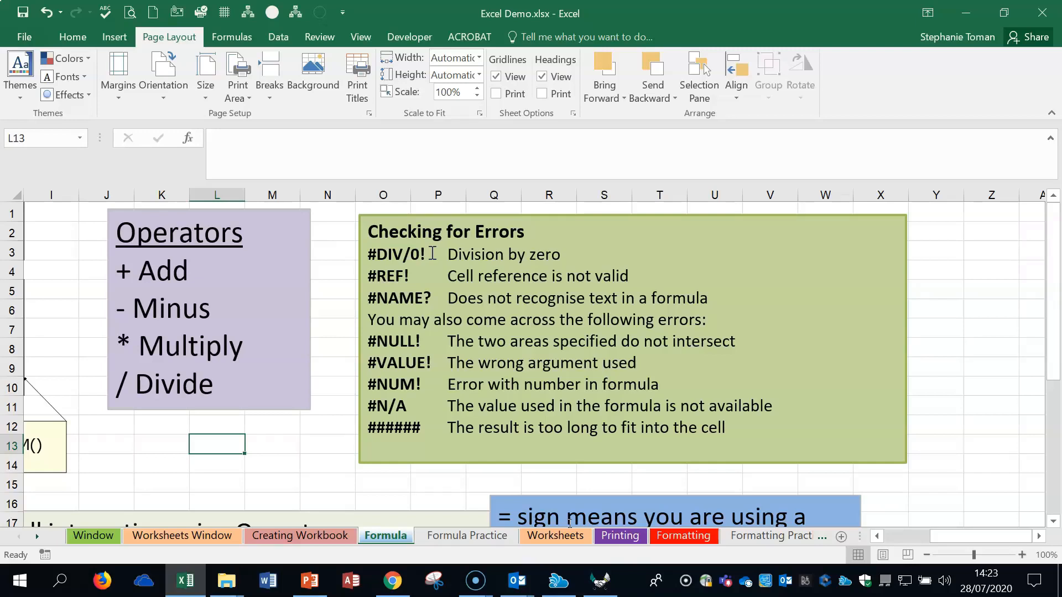
left_click(421, 273)
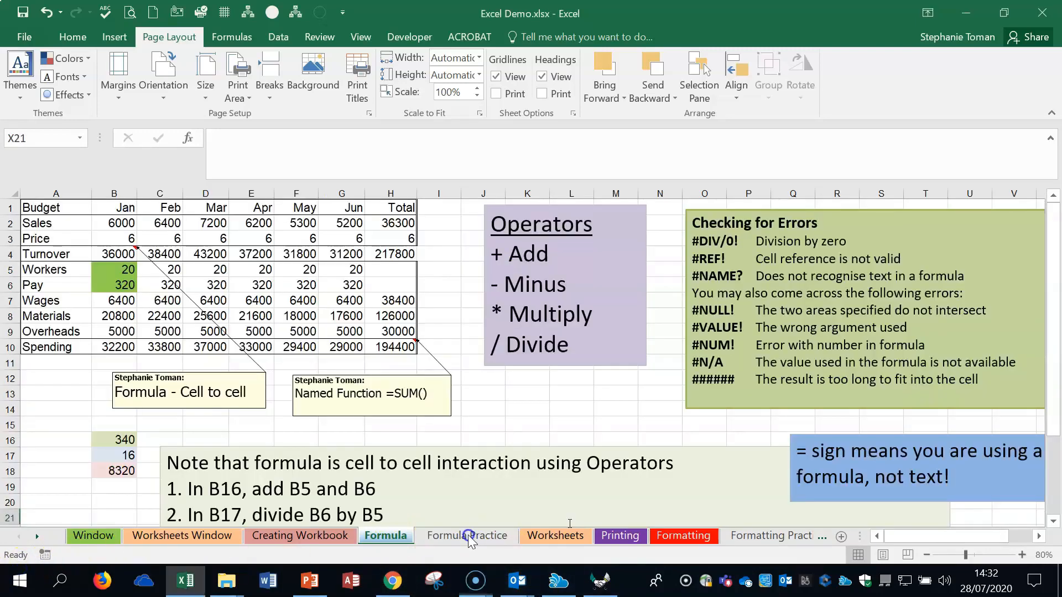
On the Formula Practice sheet, enter the January Turnover formula in B4 as Price times Sales, =B3*B2
left_click(468, 536)
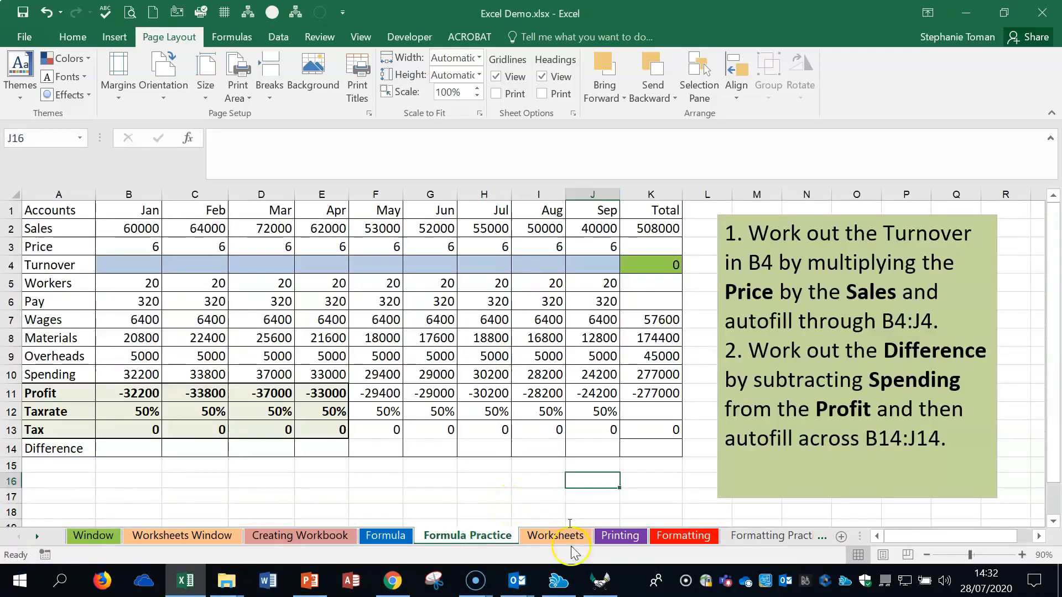
left_click(144, 266)
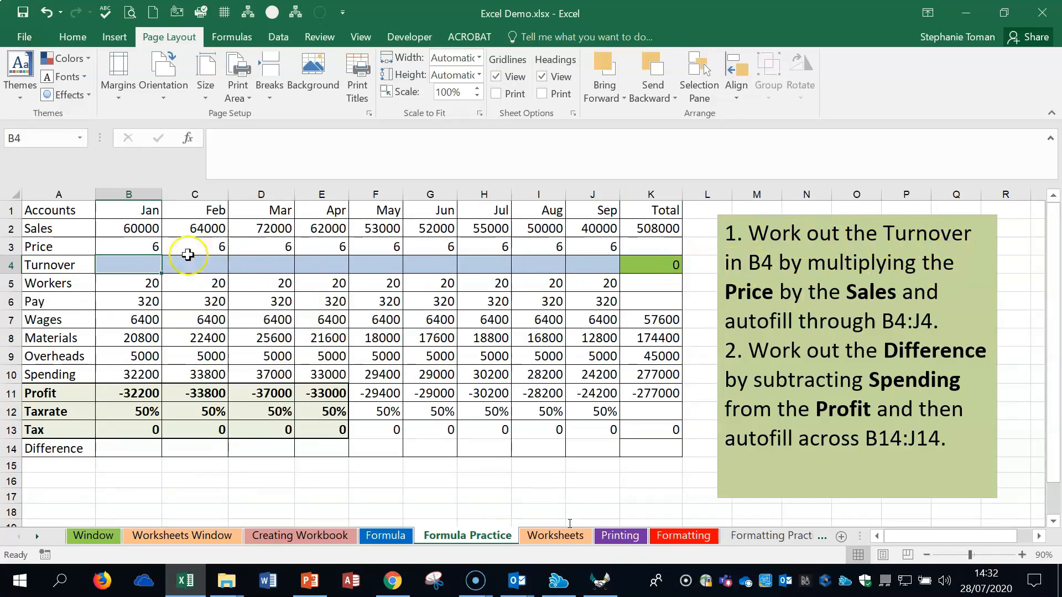
type("=")
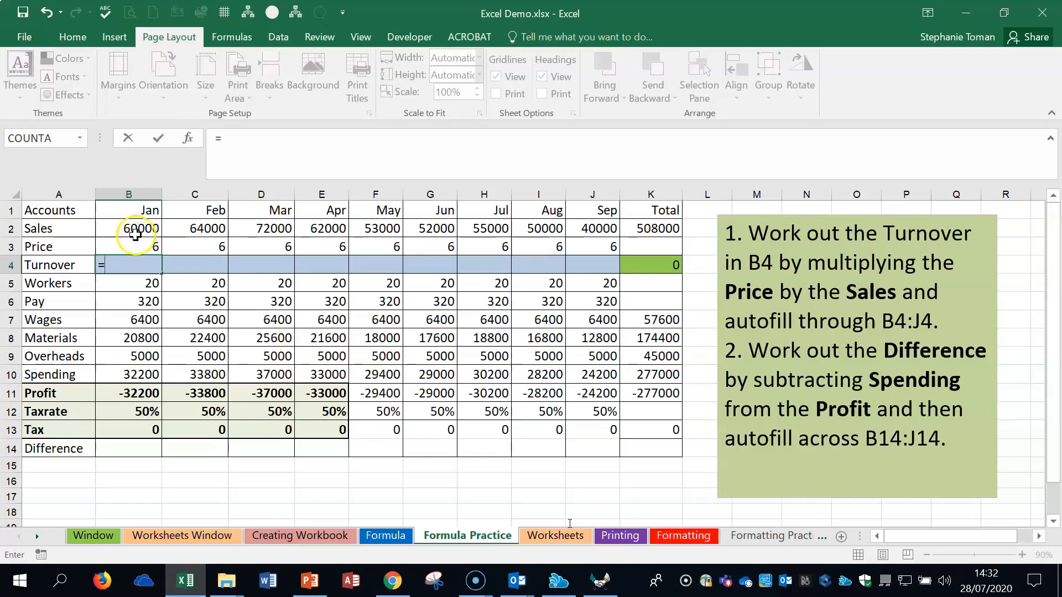
left_click(135, 245)
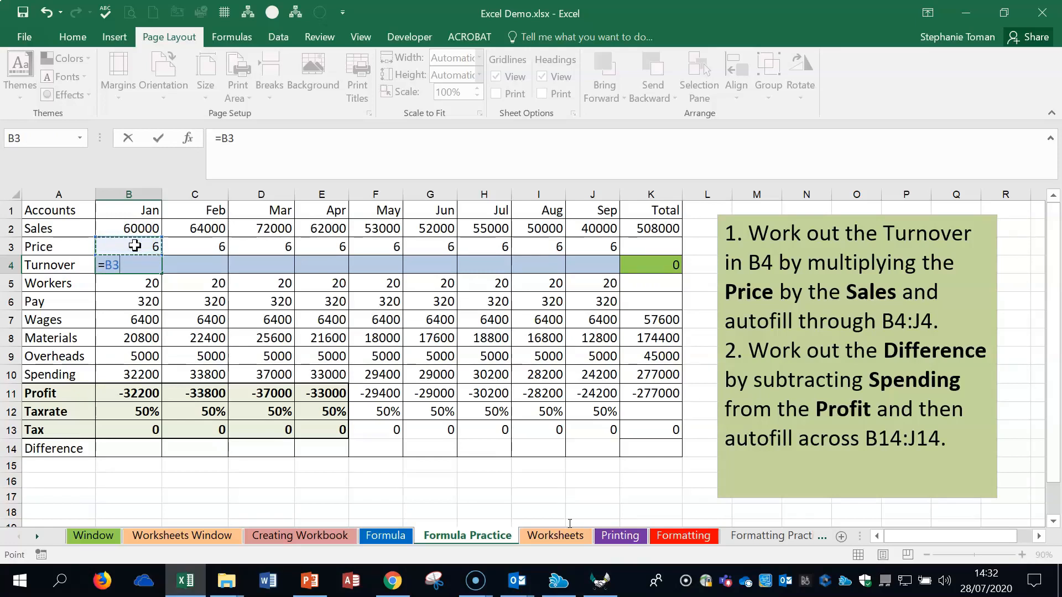
type("*")
left_click(144, 226)
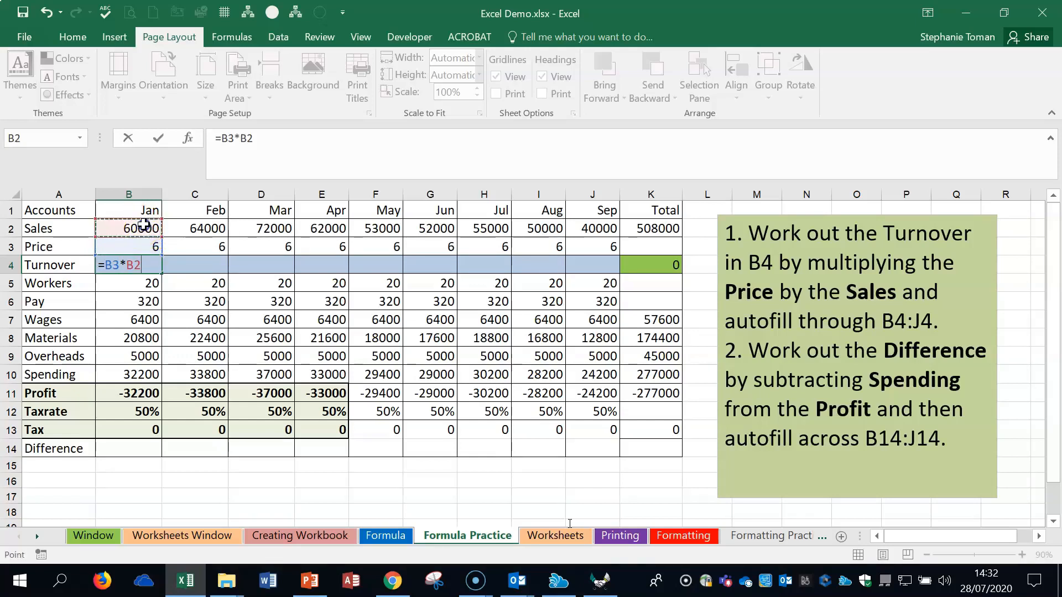
key("Return")
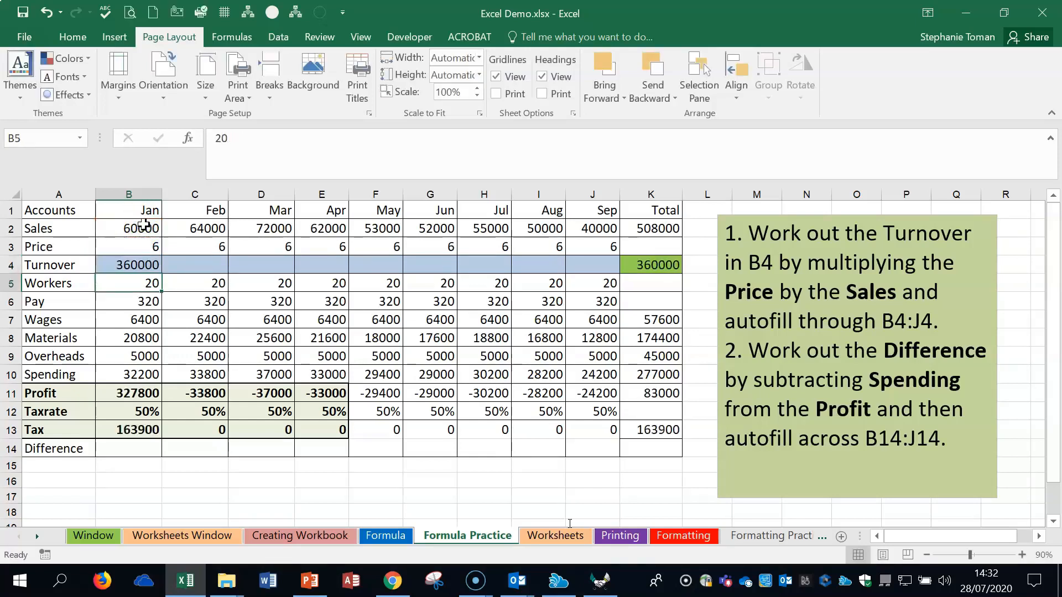
Autofill the Turnover formula from B4 across to J4, covering January to September
left_click(146, 264)
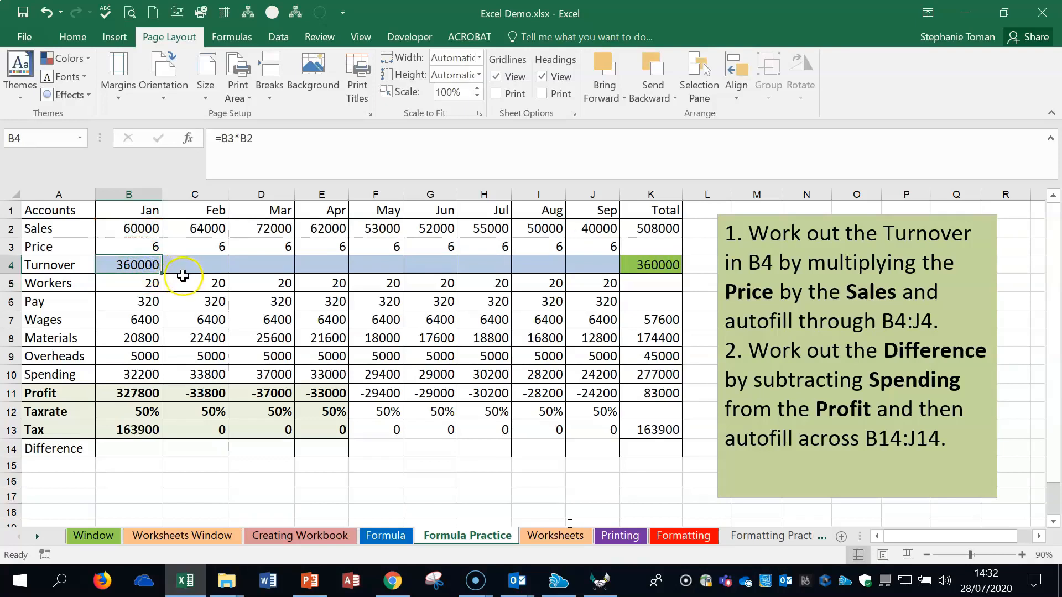
left_click_drag(163, 273, 594, 267)
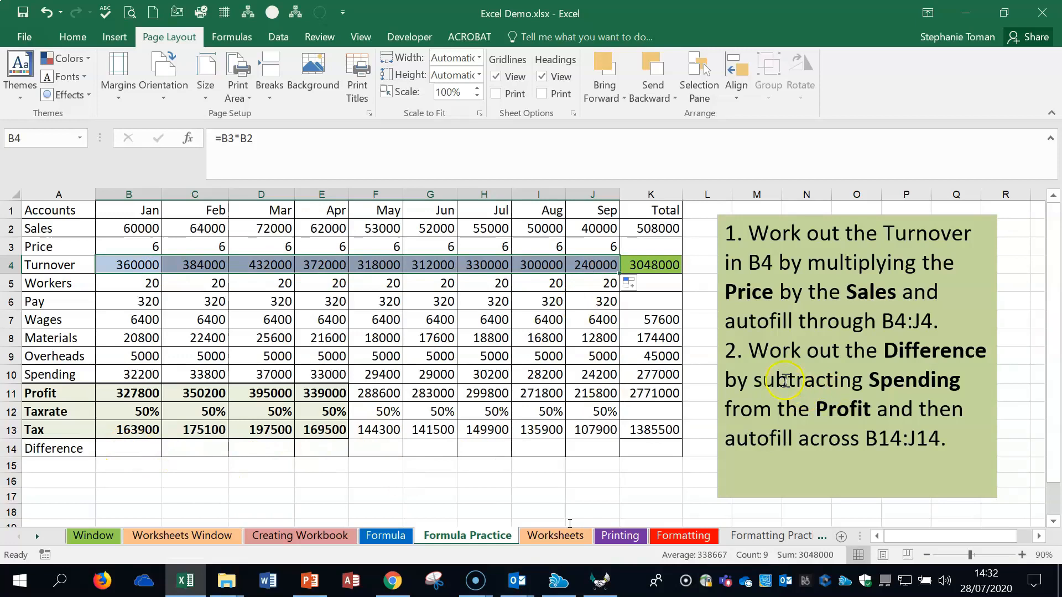
Enter the January Difference formula in B14 as Profit minus Spending, =B11-B10, and autofill it across to J14
left_click(128, 446)
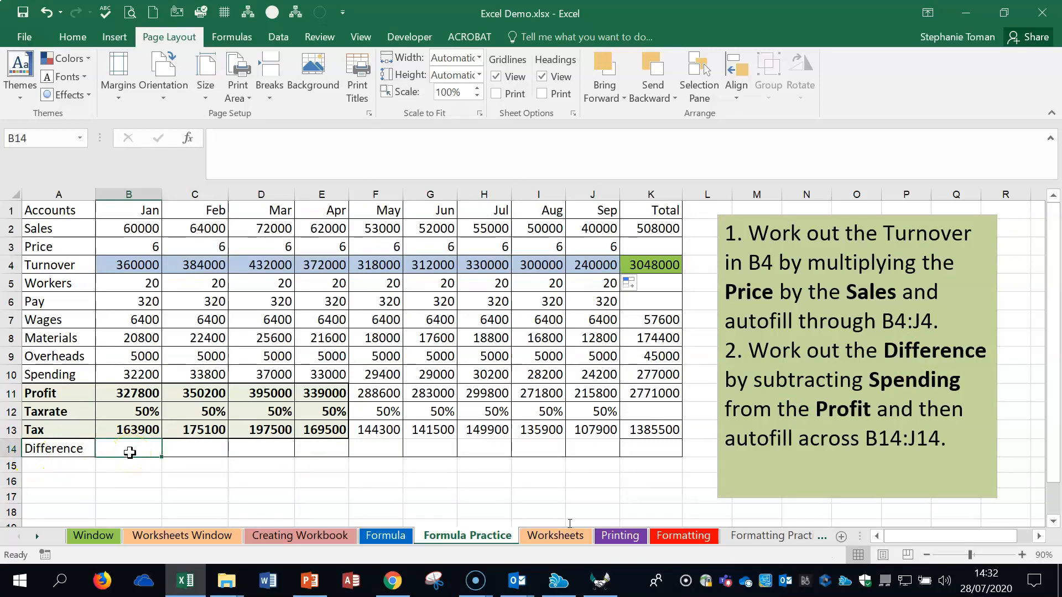
type("=")
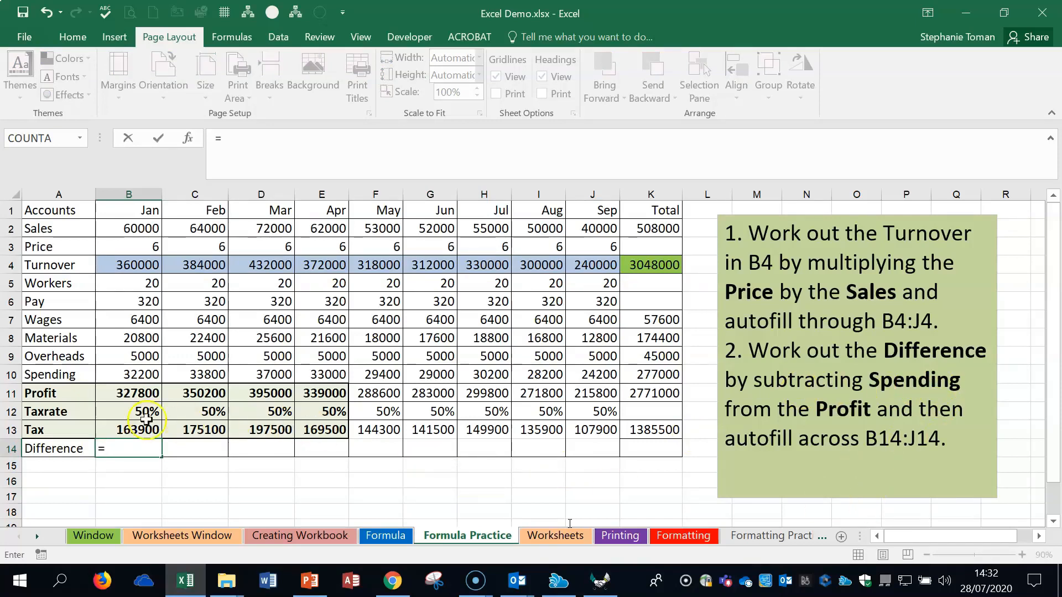
left_click(136, 393)
type("-")
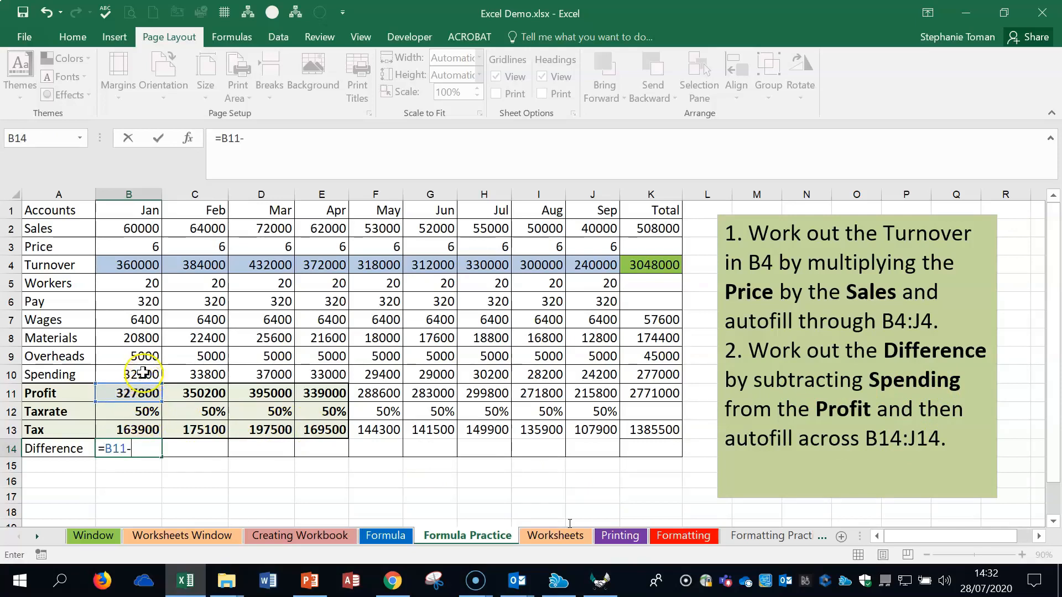
left_click(132, 374)
key("Return")
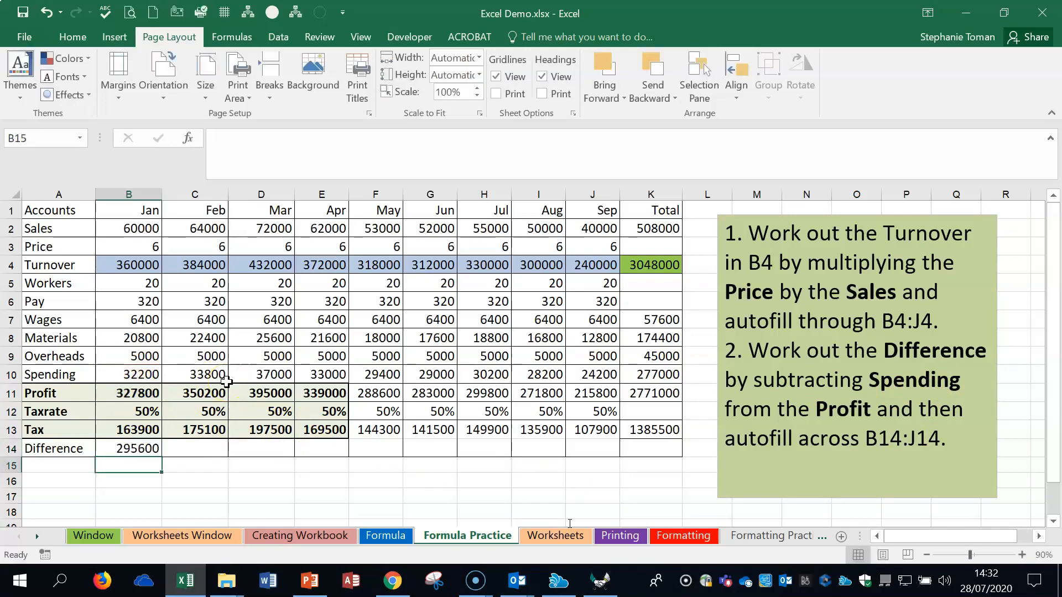
left_click(143, 447)
left_click_drag(161, 457, 608, 458)
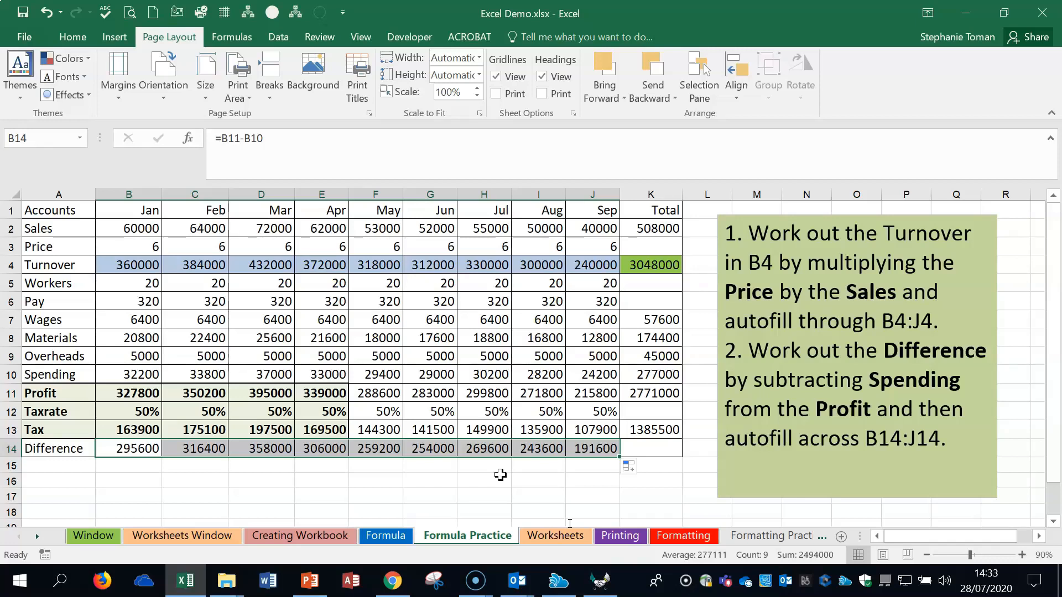
Toggle the Formula Practice sheet between showing formulas and results several times to check the Turnover and Difference rows, ending on results
key("ctrl+grave")
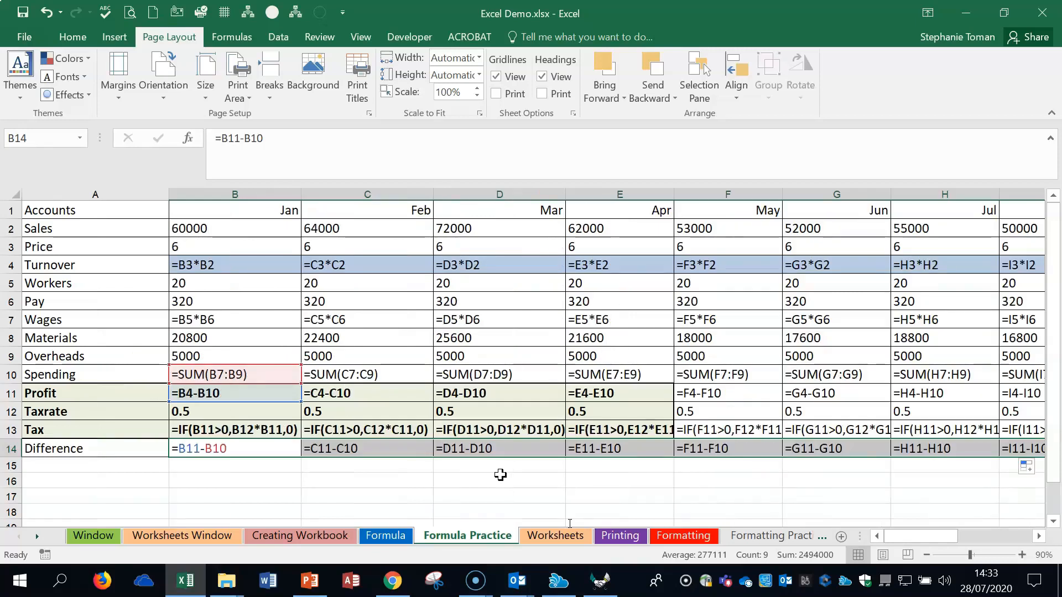
key("ctrl+grave")
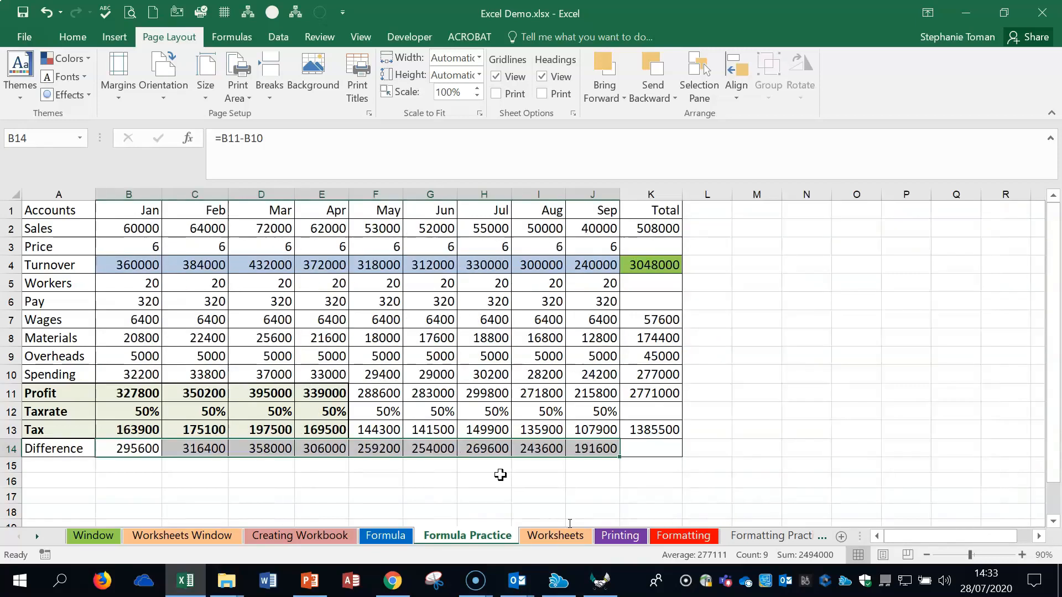
key("ctrl+grave")
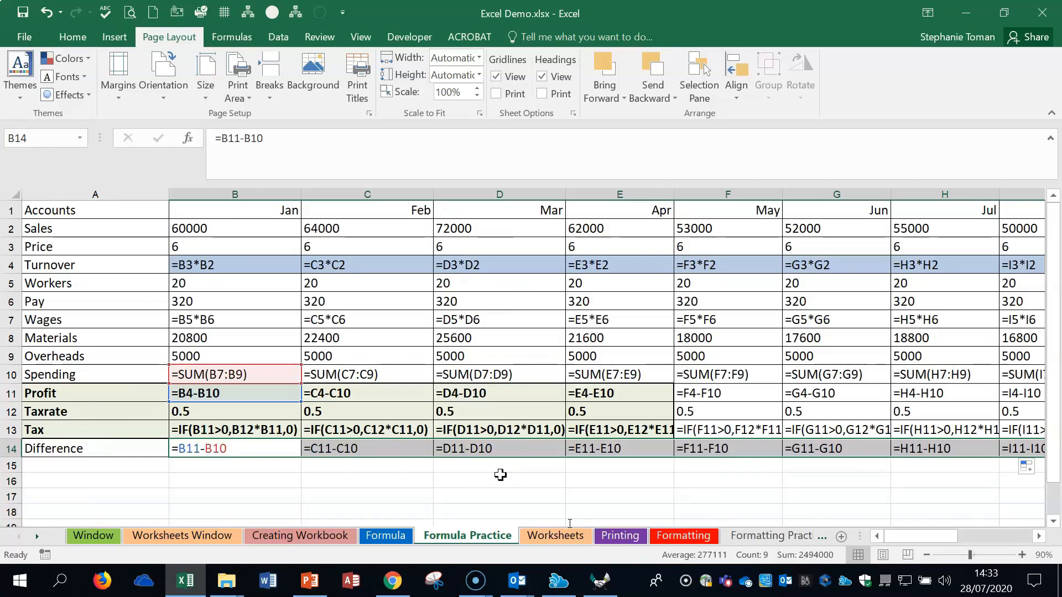
key("ctrl+grave")
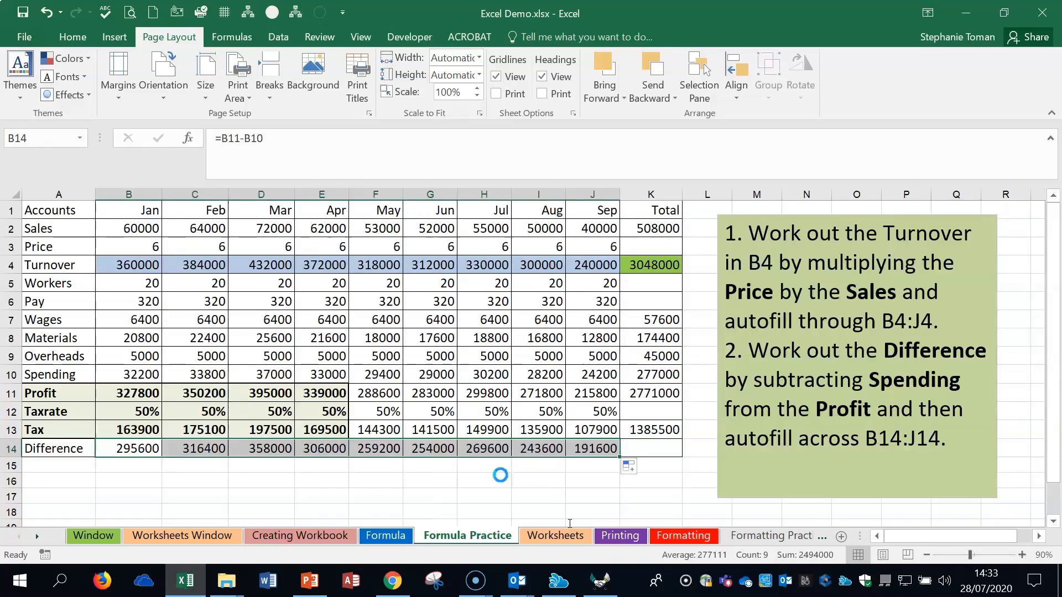
key("ctrl+grave")
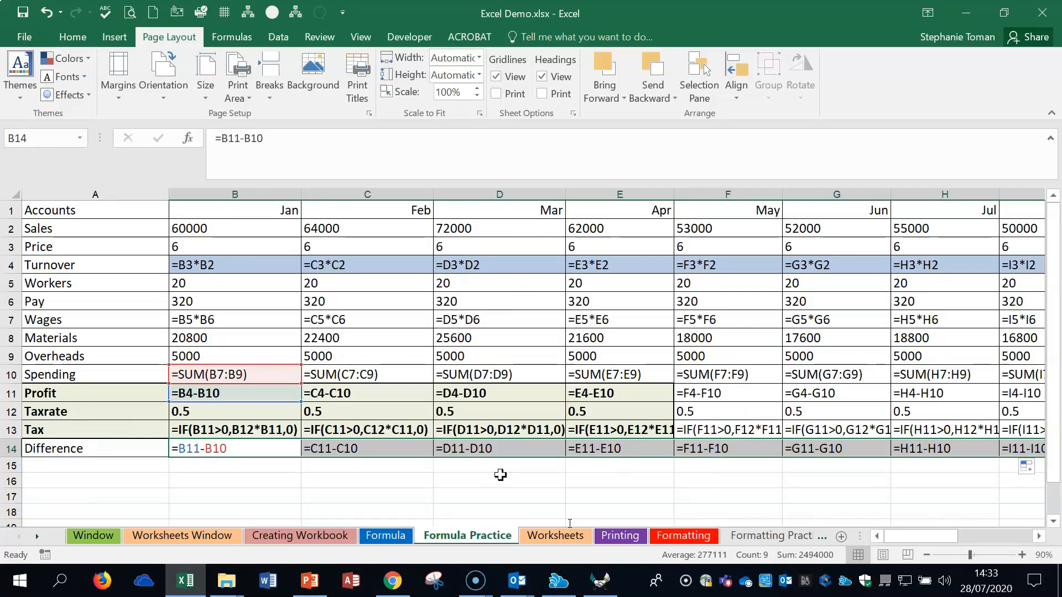
key("ctrl+grave")
key("ctrl+grave")
key("ctrl+grave")
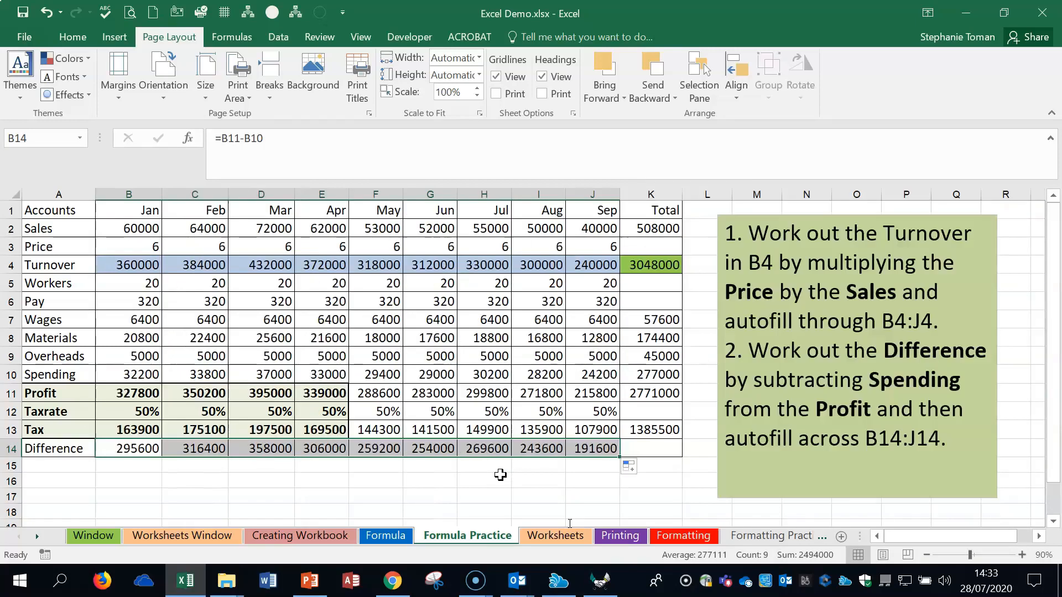